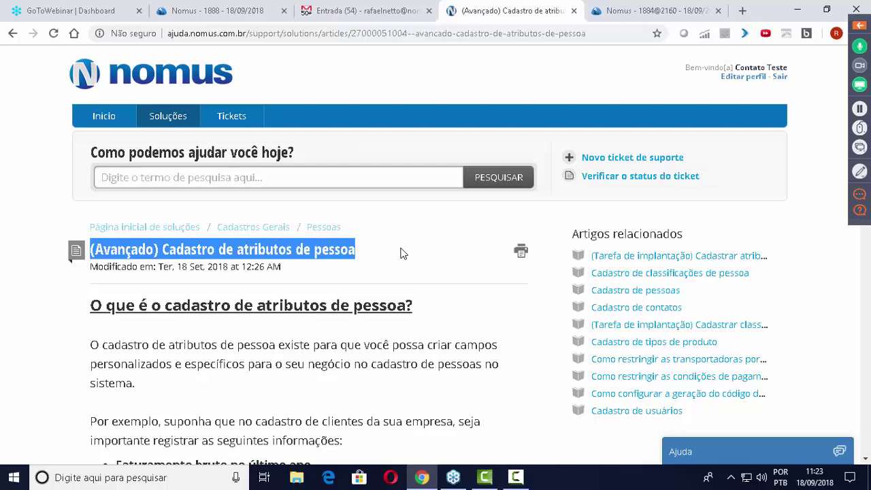
Read the help article's introduction explaining what the person attribute registration (cadastro de atributos de pessoa) is for
left_click(293, 312)
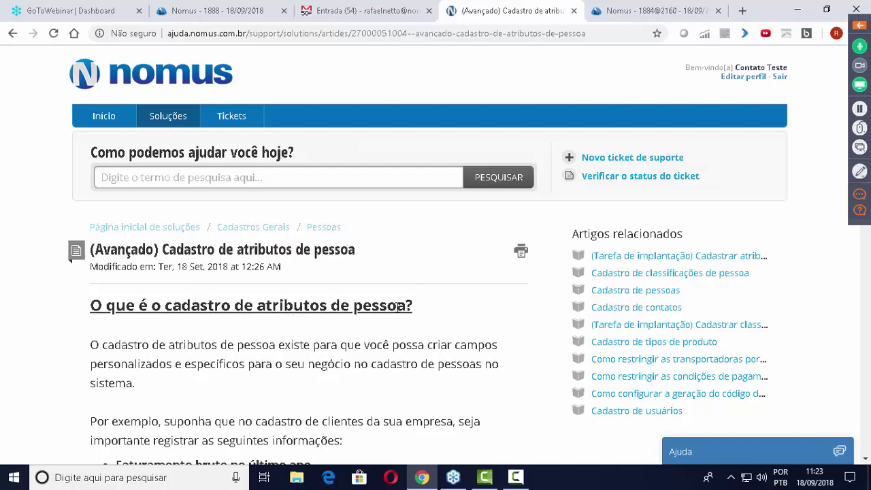
left_click_drag(414, 307, 97, 319)
left_click(204, 350)
scroll(344, 347, "down", 1)
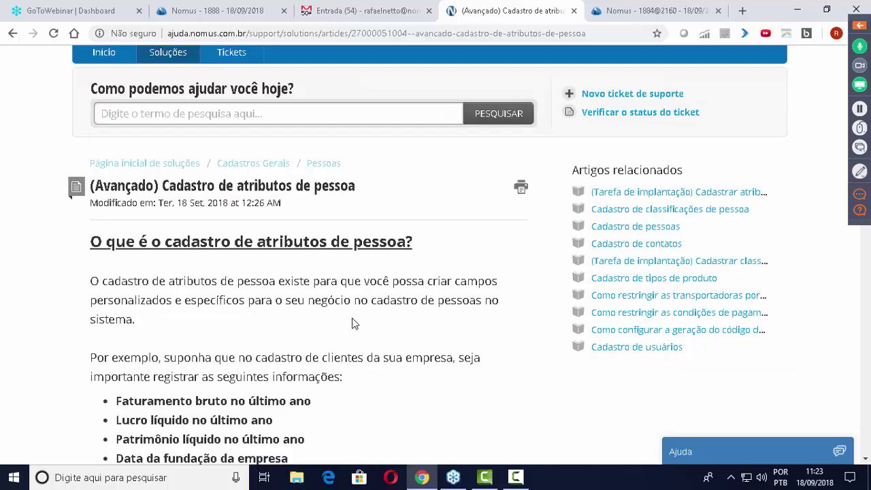
scroll(453, 276, "down", 1)
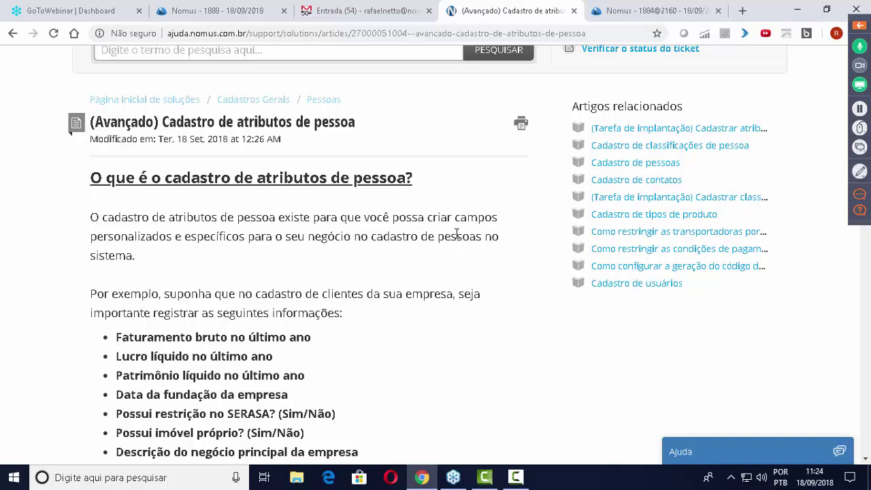
scroll(454, 234, "down", 1)
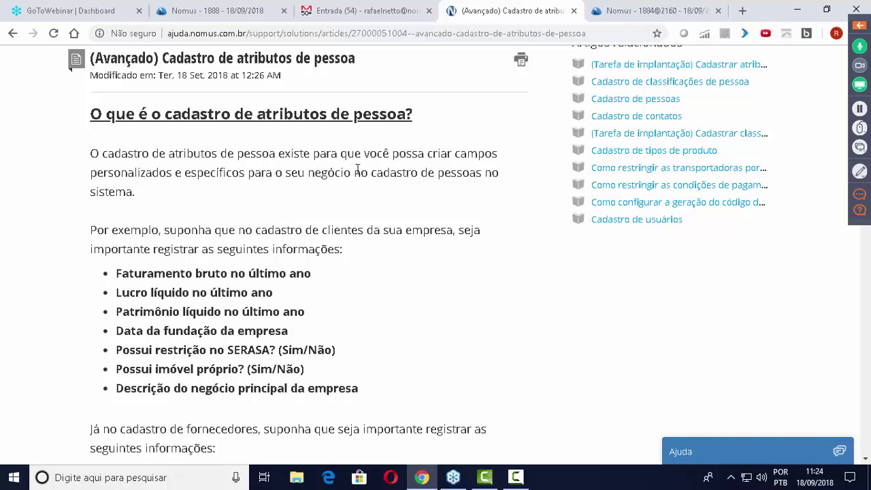
scroll(358, 169, "down", 1)
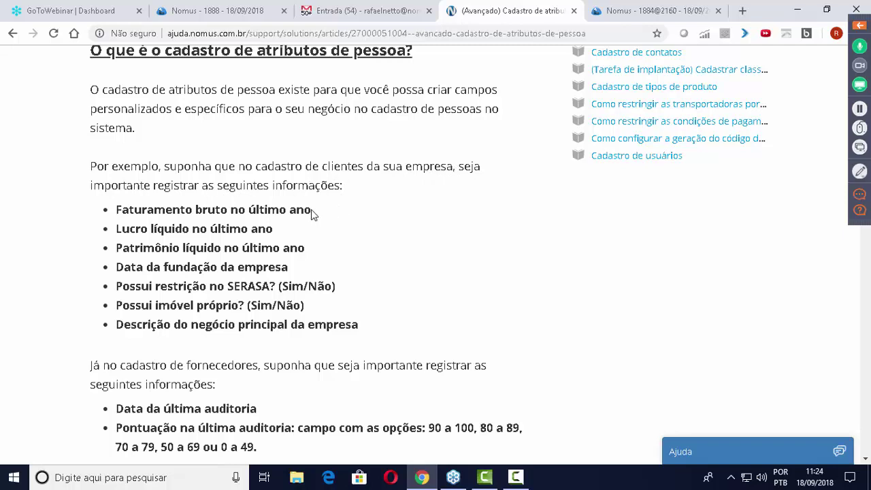
Review the customer attribute examples one by one, from "Faturamento bruto no último ano" to "Descrição do negócio principal da empresa"
left_click_drag(312, 211, 114, 210)
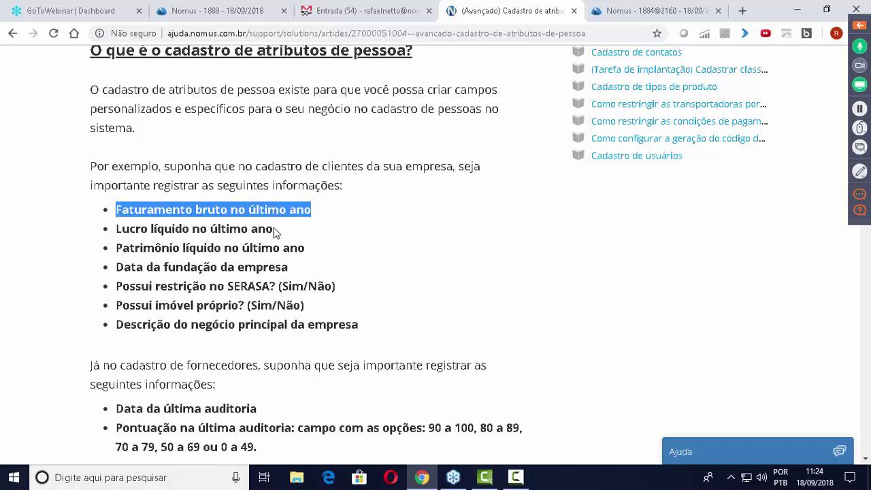
left_click_drag(276, 229, 114, 232)
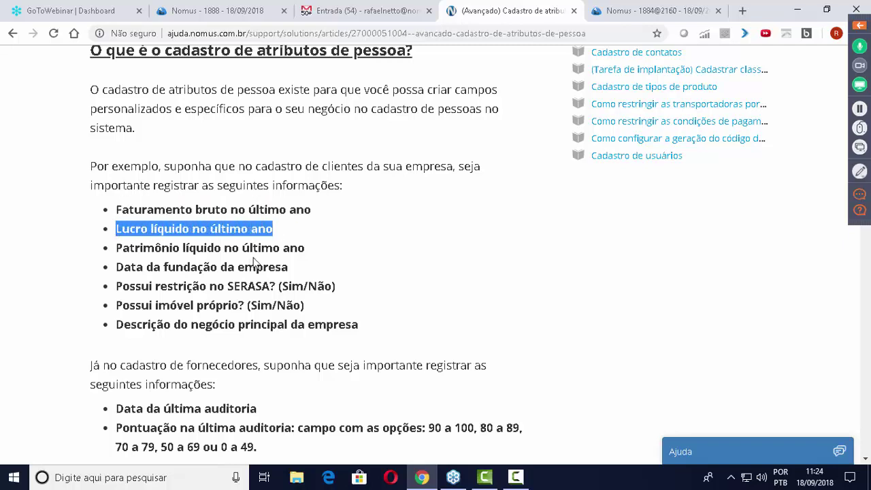
left_click_drag(306, 249, 118, 250)
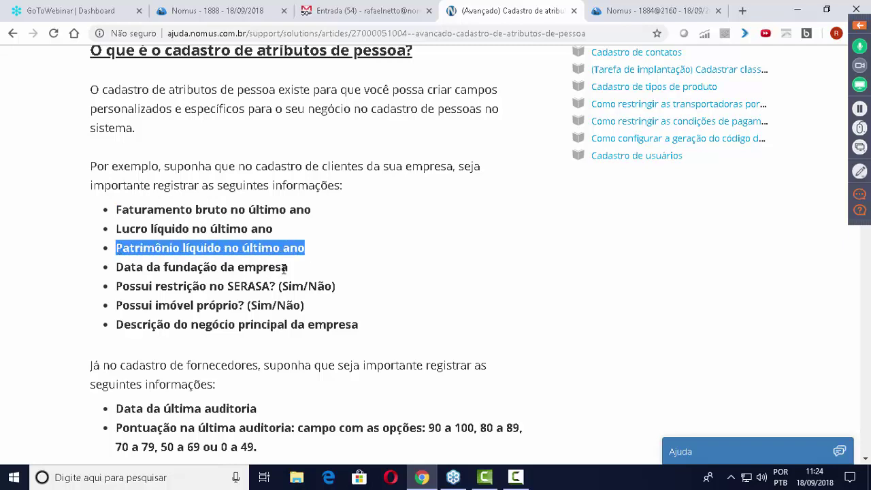
left_click_drag(287, 268, 120, 272)
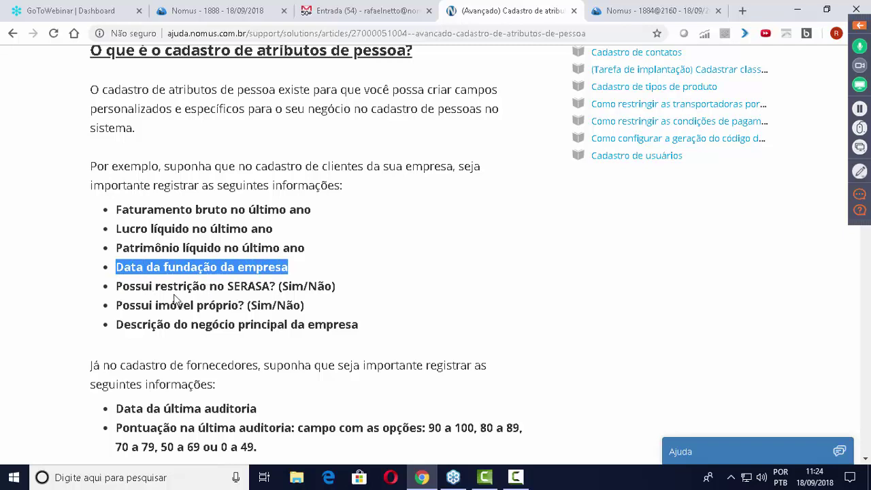
left_click_drag(336, 288, 116, 286)
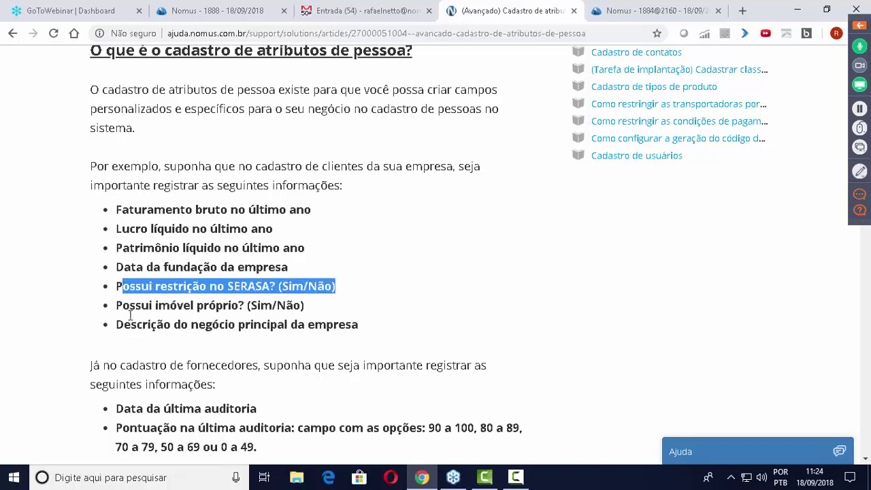
left_click(115, 287)
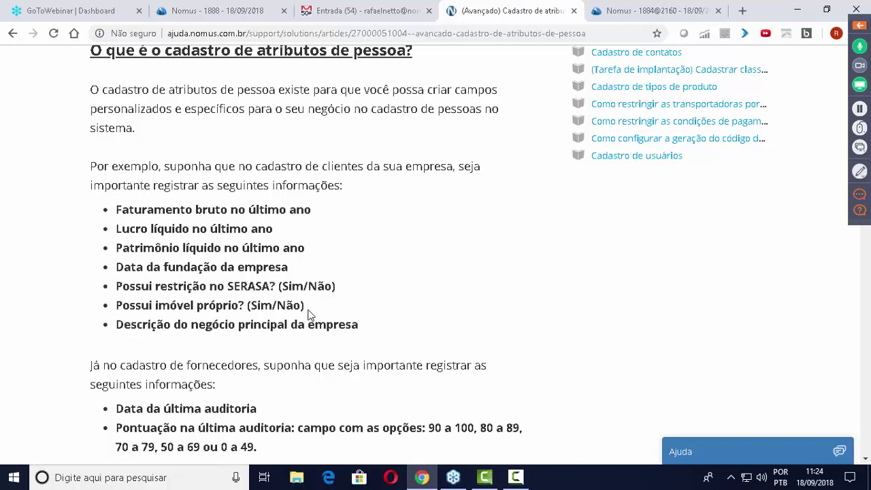
left_click_drag(304, 305, 117, 306)
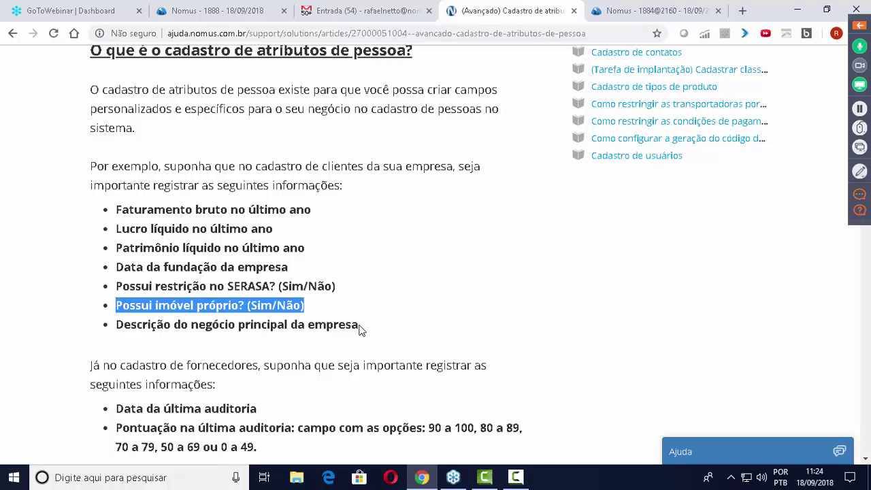
left_click_drag(359, 325, 115, 333)
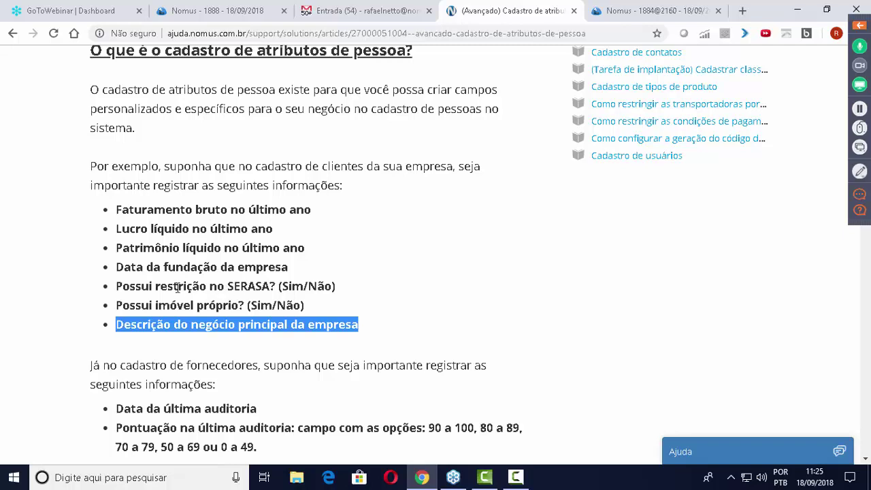
left_click(340, 272)
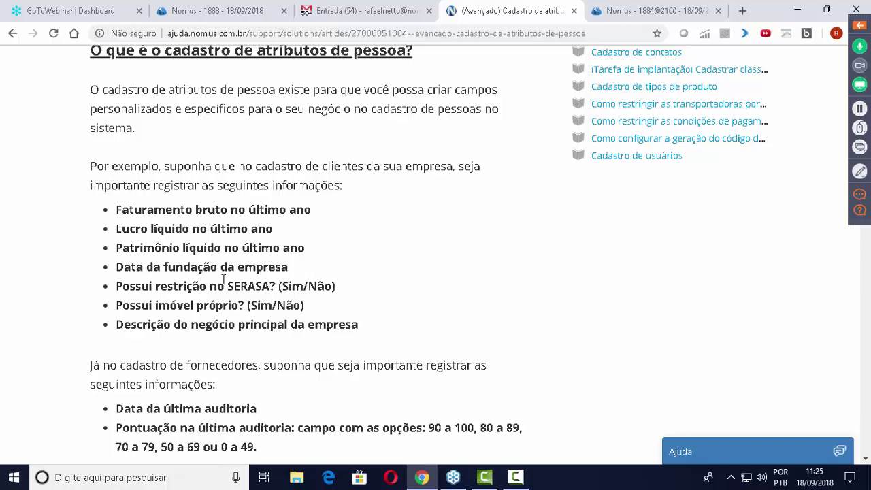
Examine the supplier attribute examples, "Data da última auditoria" and "Pontuação na última auditoria", including the score range options
scroll(234, 279, "down", 1)
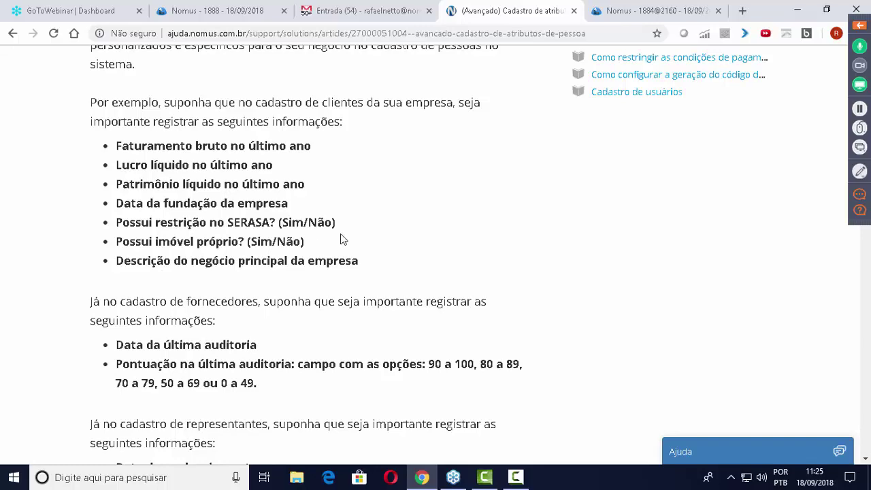
scroll(342, 240, "down", 1)
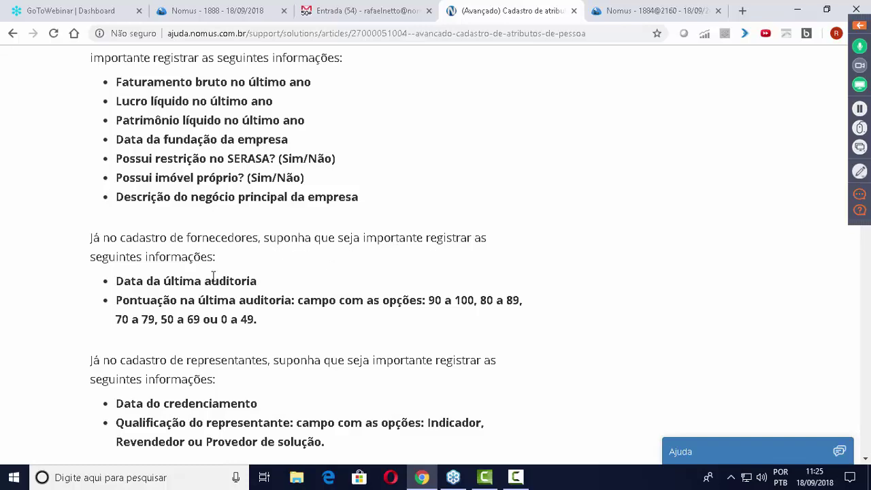
scroll(230, 264, "down", 1)
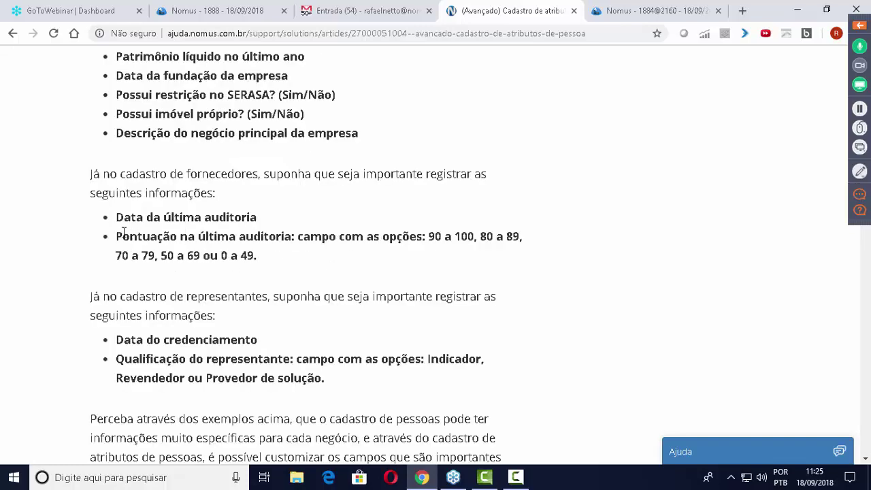
left_click_drag(258, 219, 119, 217)
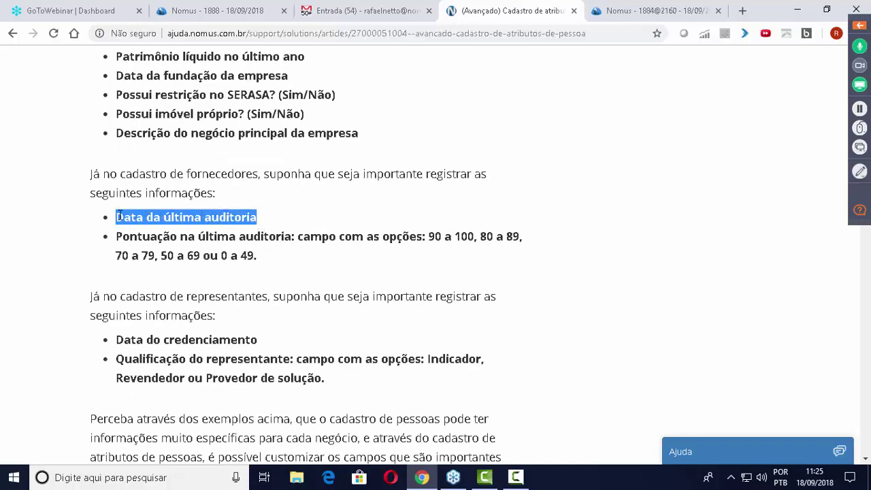
left_click(247, 276)
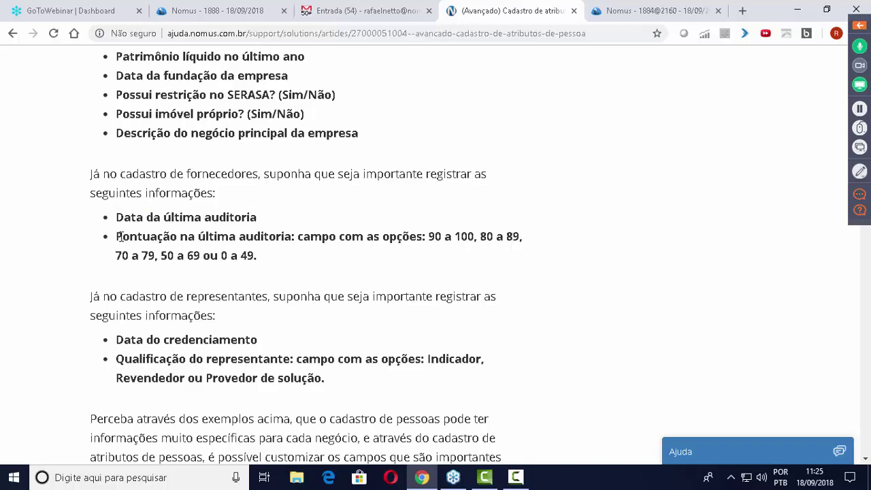
left_click_drag(120, 237, 293, 239)
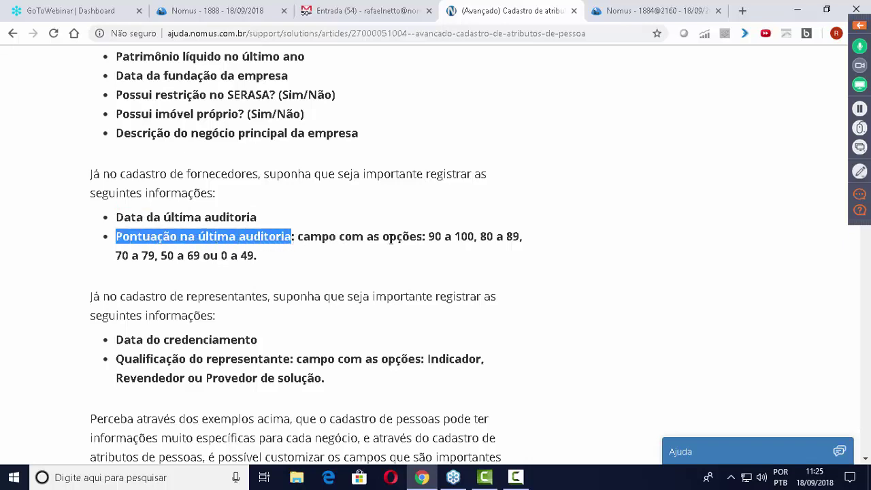
left_click(430, 236)
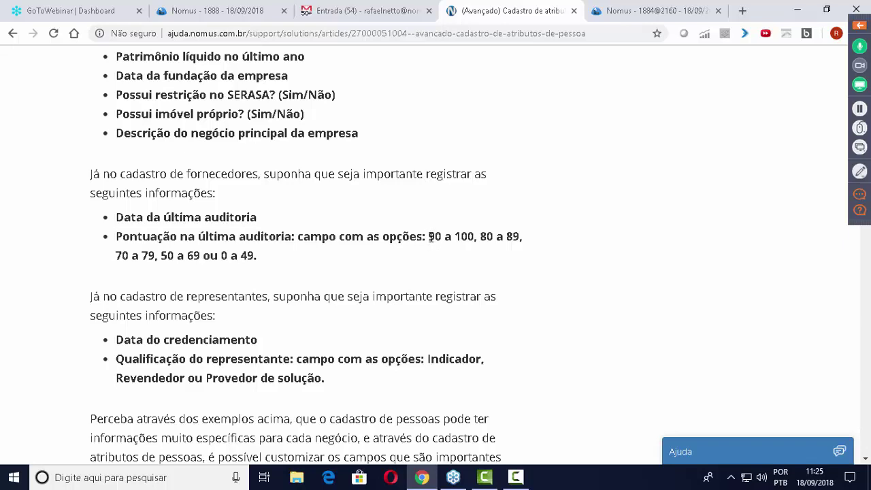
left_click_drag(430, 237, 520, 238)
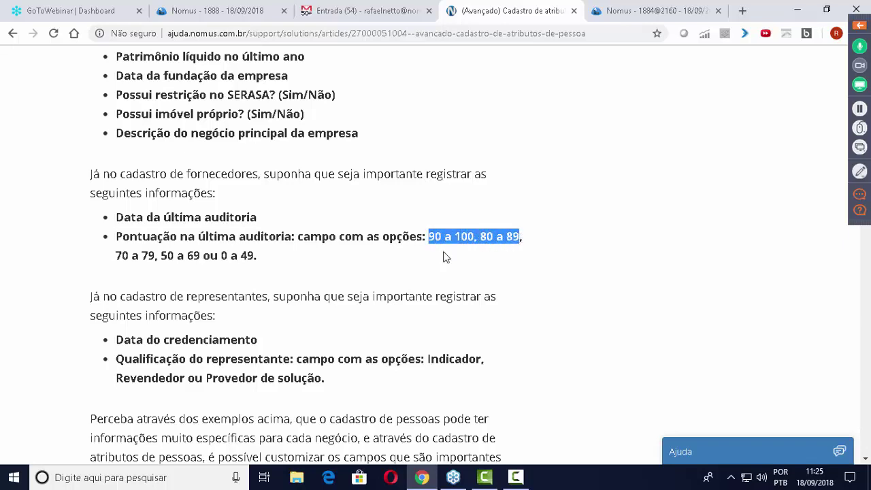
left_click_drag(117, 256, 257, 257)
left_click(268, 269)
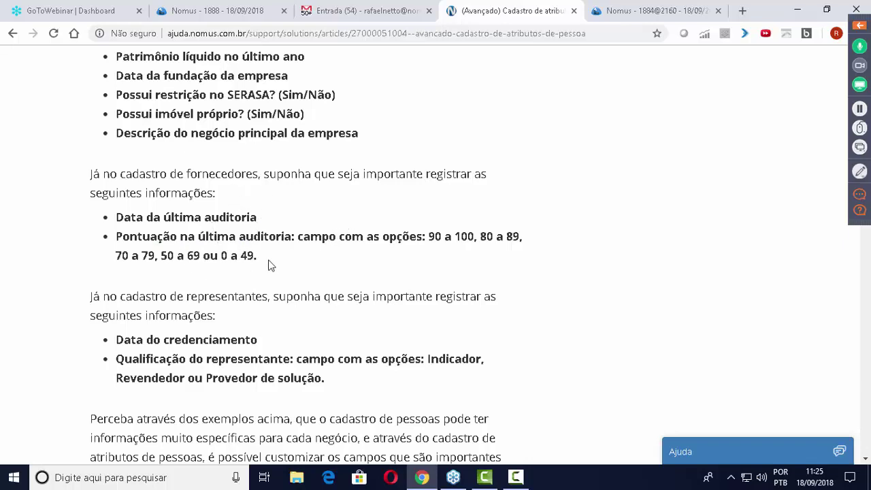
Examine the representative attribute examples, "Data do credenciamento" and "Qualificação do representante", including the qualification options
scroll(300, 234, "down", 1)
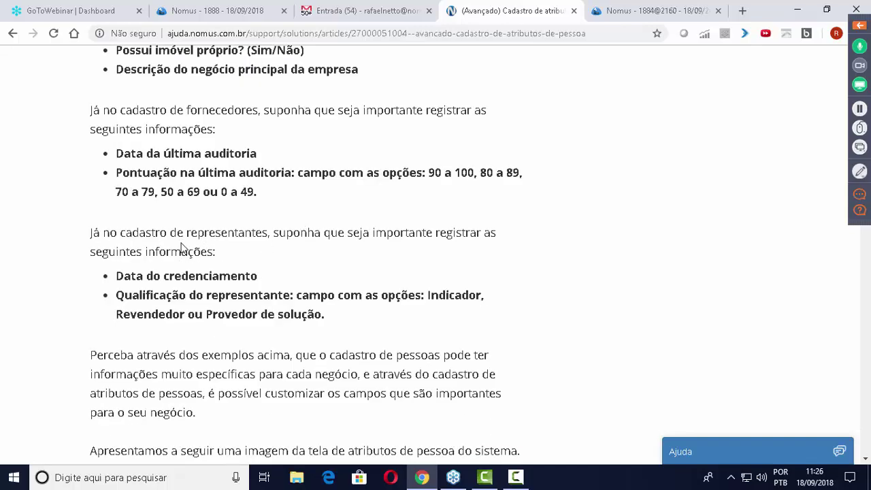
scroll(187, 242, "down", 1)
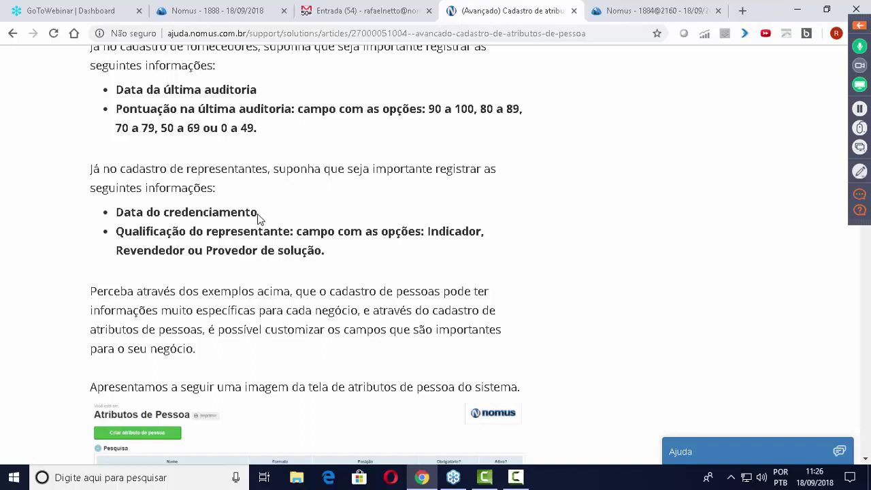
left_click_drag(258, 216, 121, 215)
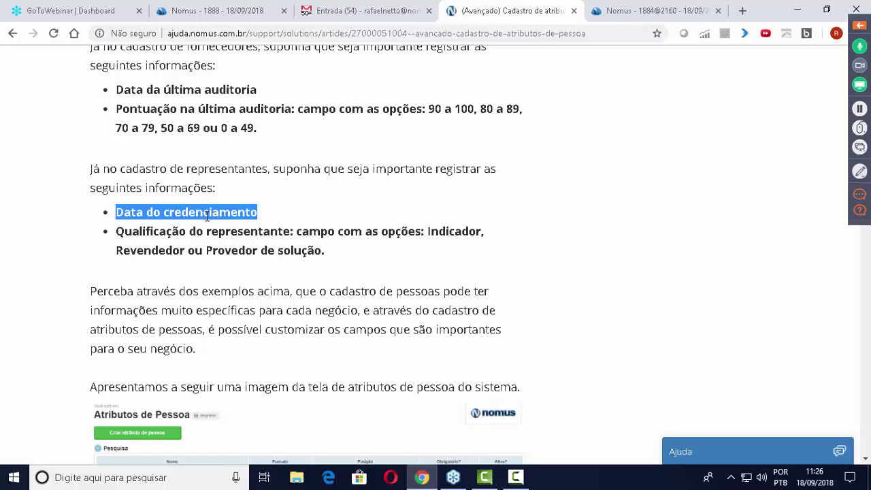
left_click(301, 200)
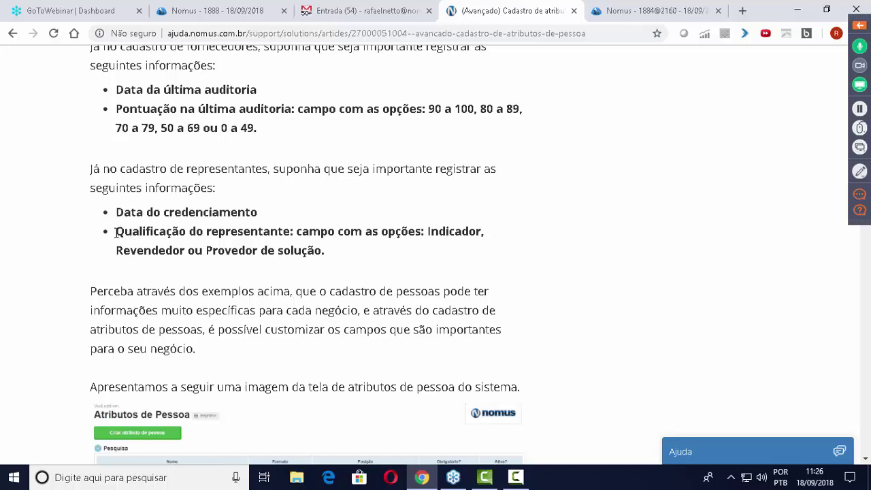
left_click_drag(116, 232, 294, 231)
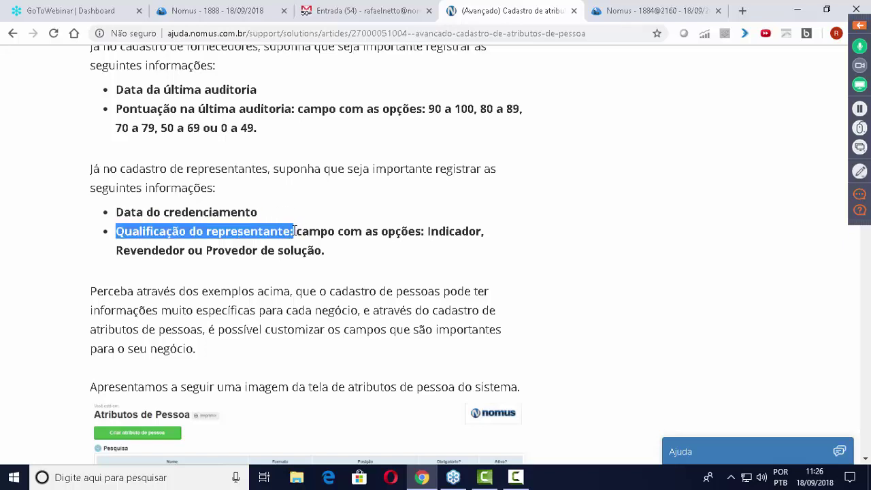
left_click_drag(426, 231, 331, 248)
left_click(496, 216)
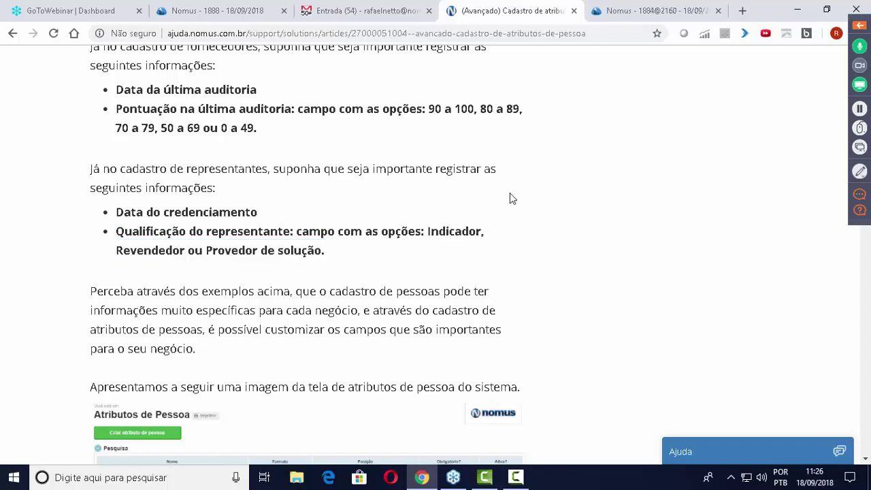
Read the closing paragraph on customizing person fields and view the article's image of the Atributos de Pessoa screen
scroll(506, 190, "down", 2)
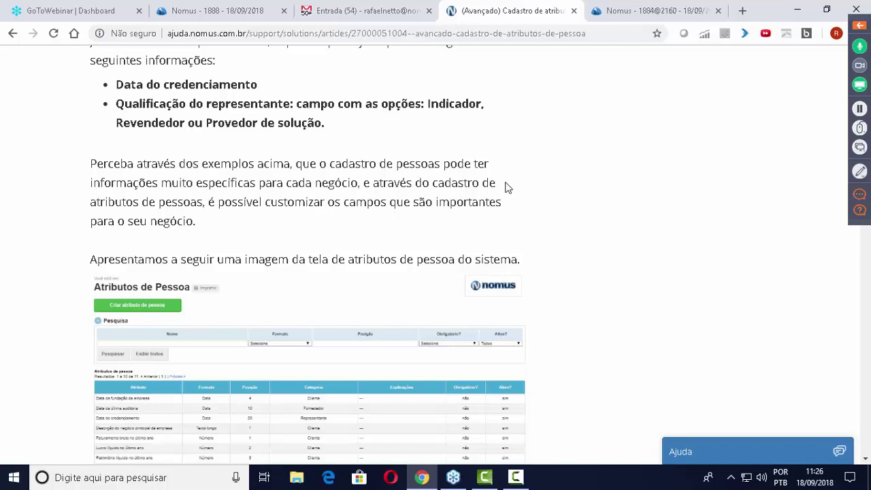
scroll(507, 187, "down", 1)
scroll(507, 188, "down", 1)
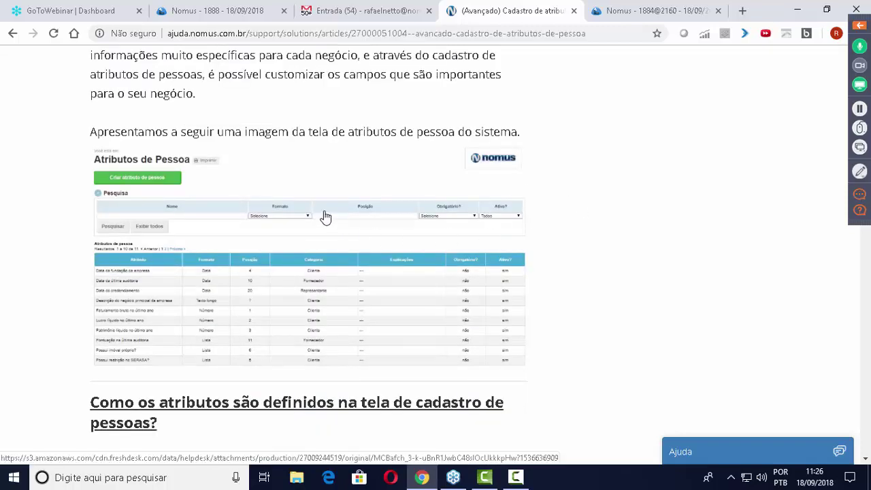
scroll(343, 190, "down", 1)
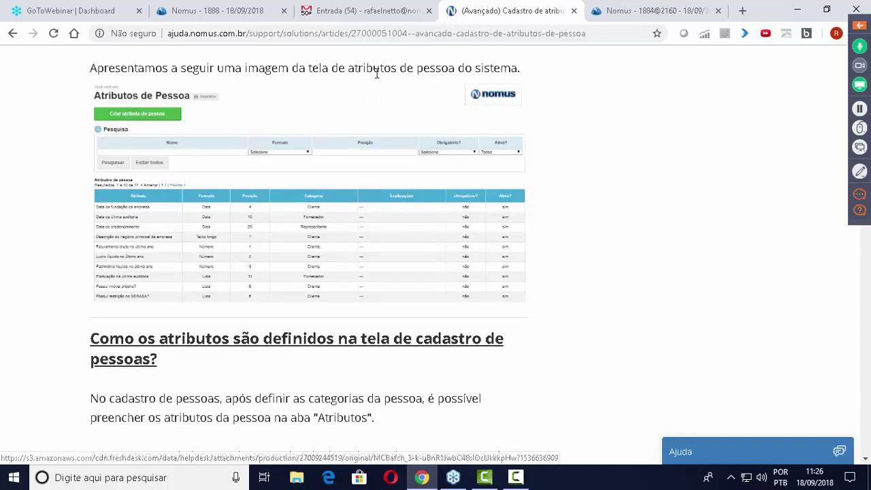
Switch to the Nomus ERP and open the "Atributos de pessoa" screen through the quick access search
left_click(652, 12)
left_click(88, 136)
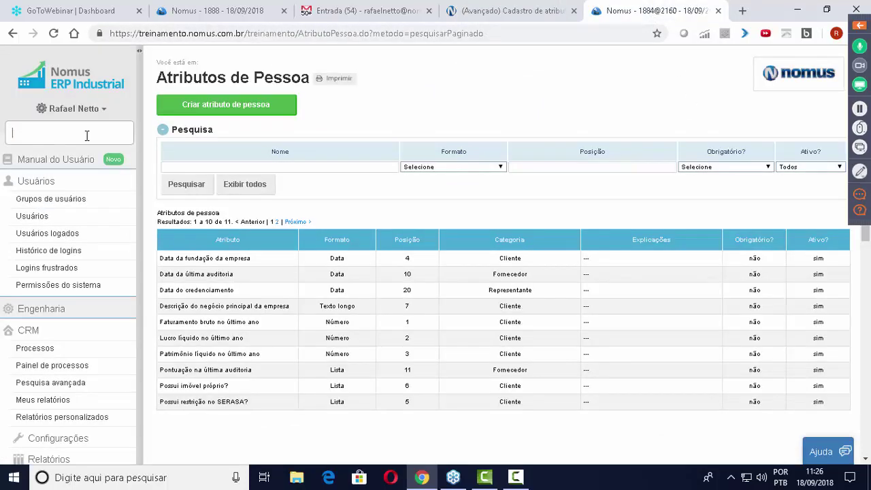
type("Atri")
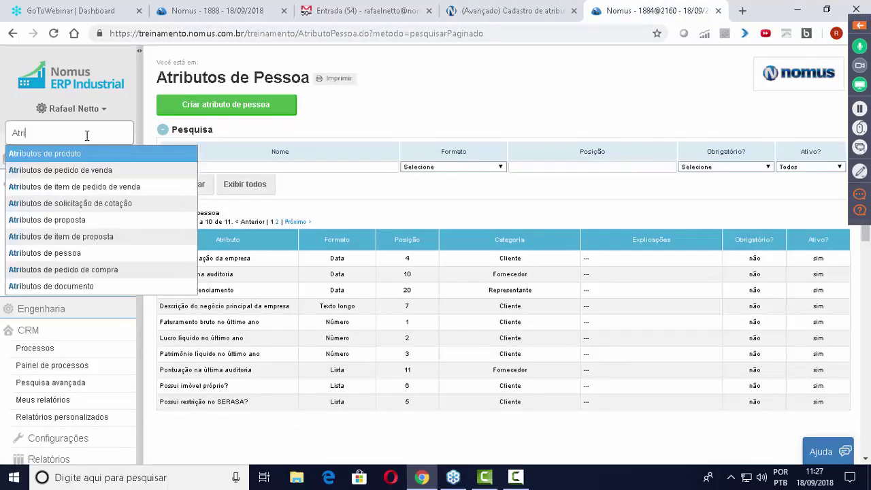
type("butos de pes")
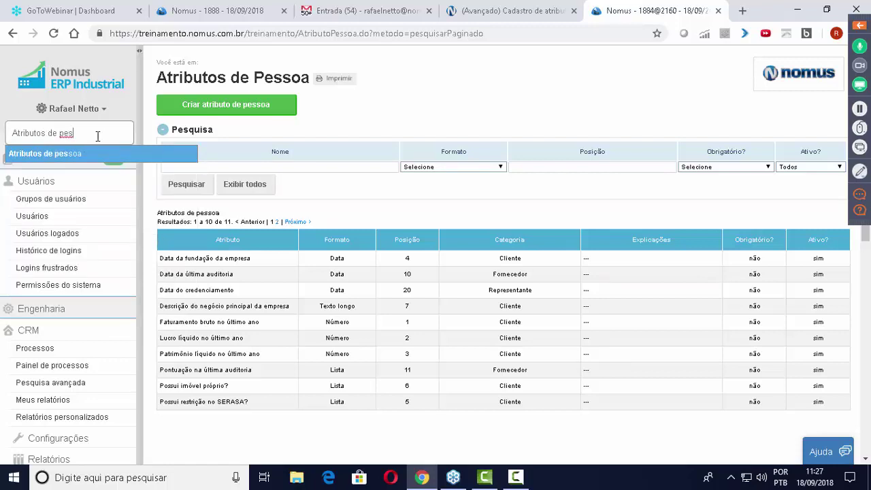
left_click(100, 156)
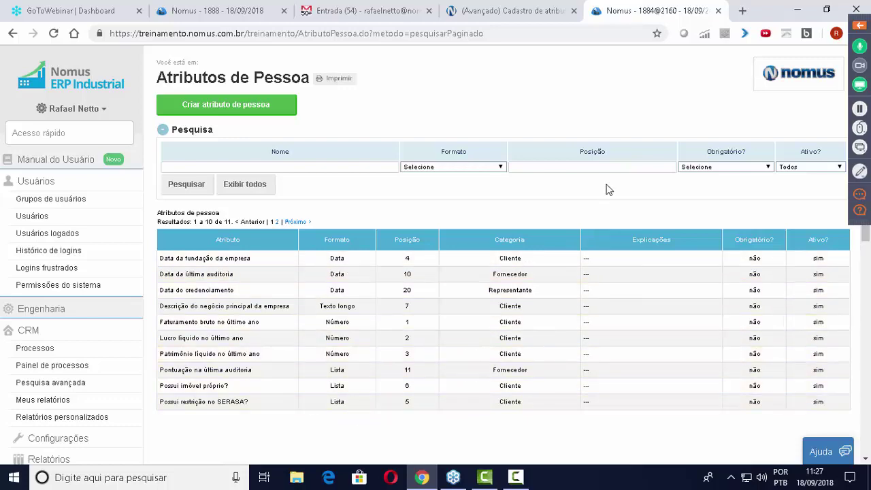
Return to the help article and read how attributes are defined in the person registration, including the Edição de pessoas image
left_click(531, 18)
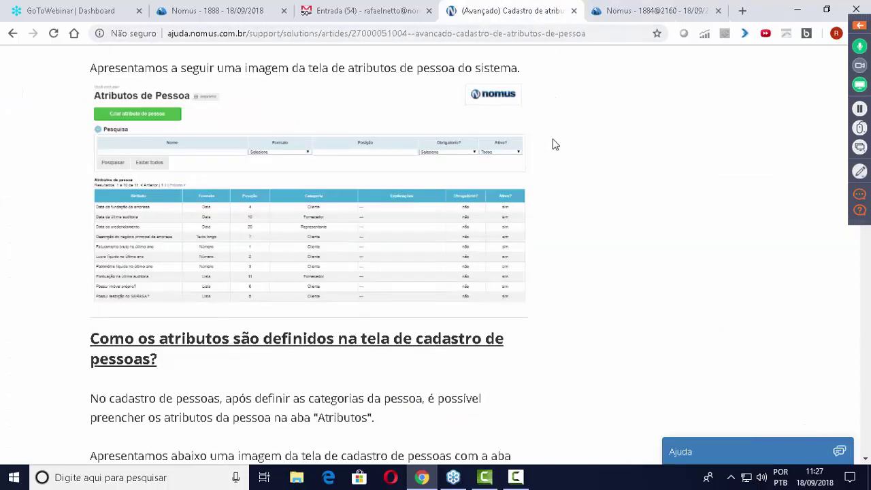
scroll(557, 159, "down", 2)
scroll(556, 159, "down", 2)
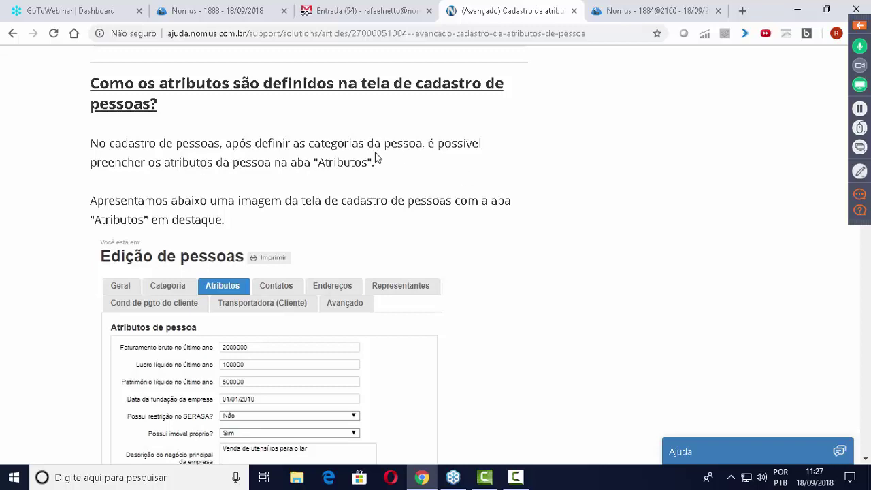
scroll(390, 167, "down", 1)
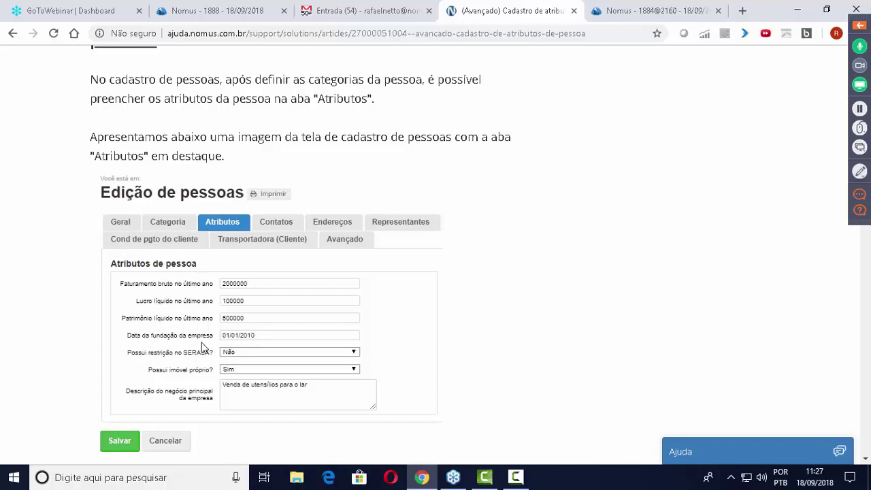
scroll(205, 346, "down", 1)
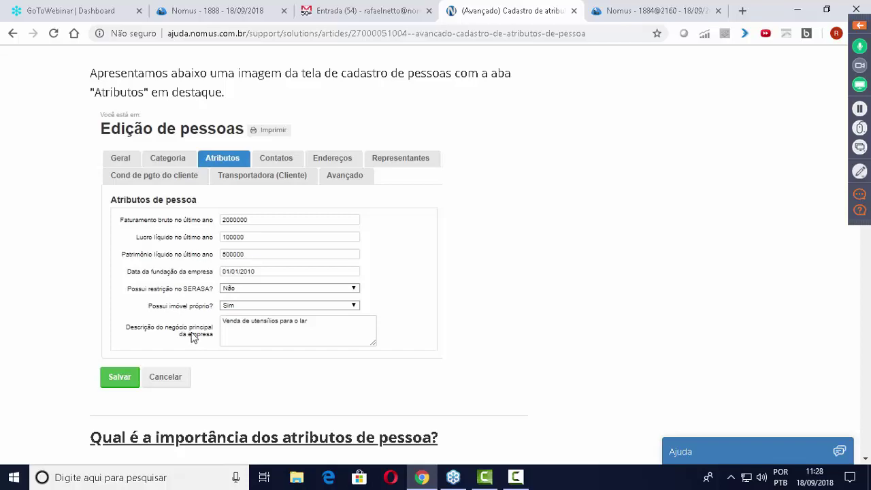
Switch to the Nomus ERP, find the Pessoas screen by quick access and start creating a new person
left_click(653, 11)
left_click(99, 140)
type("Pessoas")
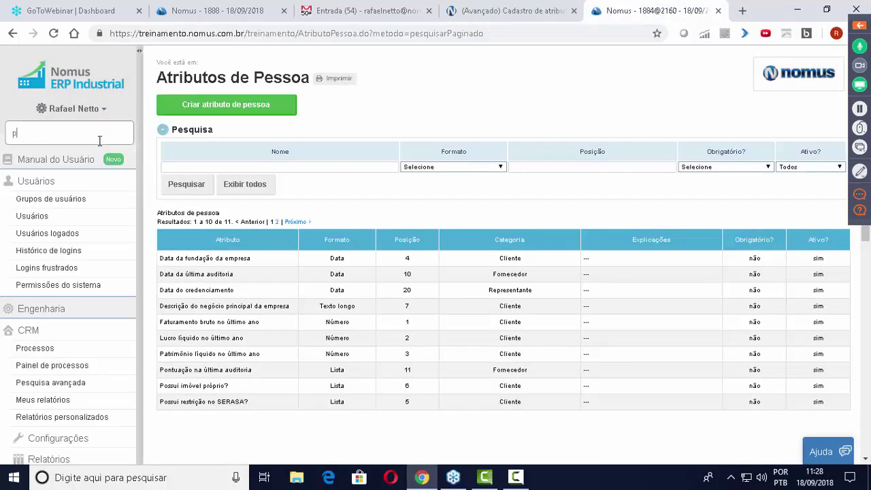
key("Return")
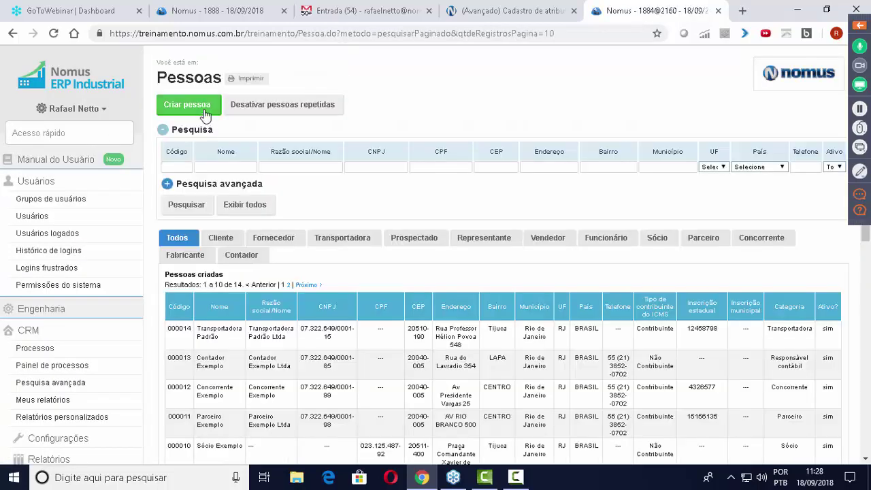
left_click(201, 111)
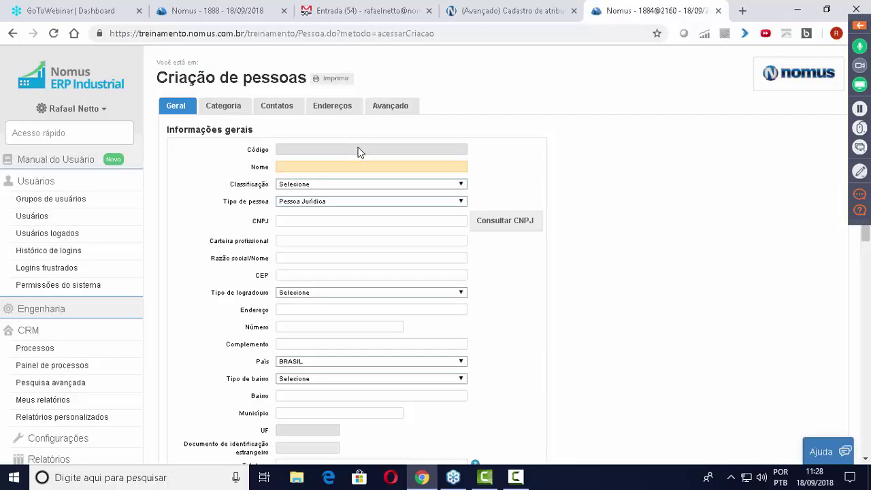
Assign the Cliente category to the new person and display the person's attributes
left_click(230, 108)
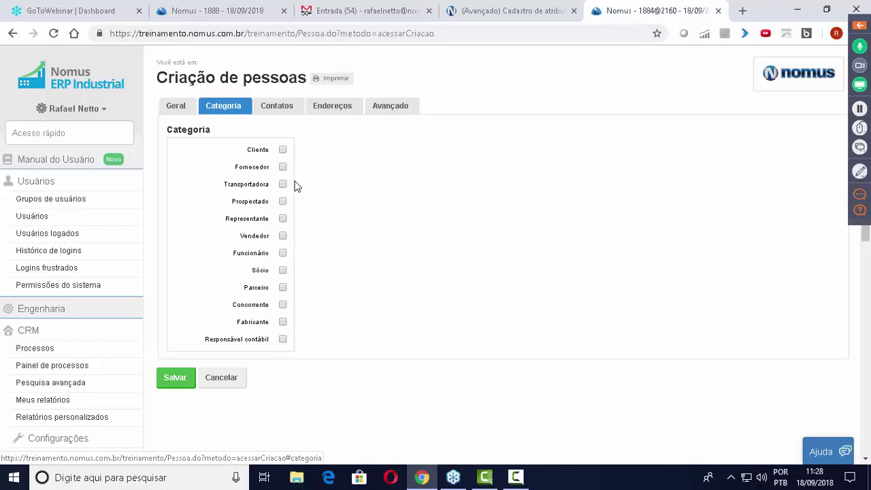
left_click(283, 151)
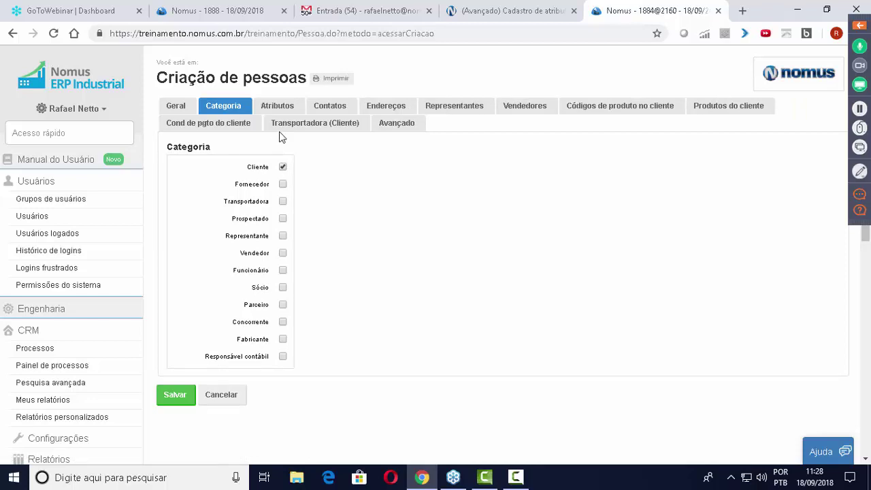
left_click(282, 110)
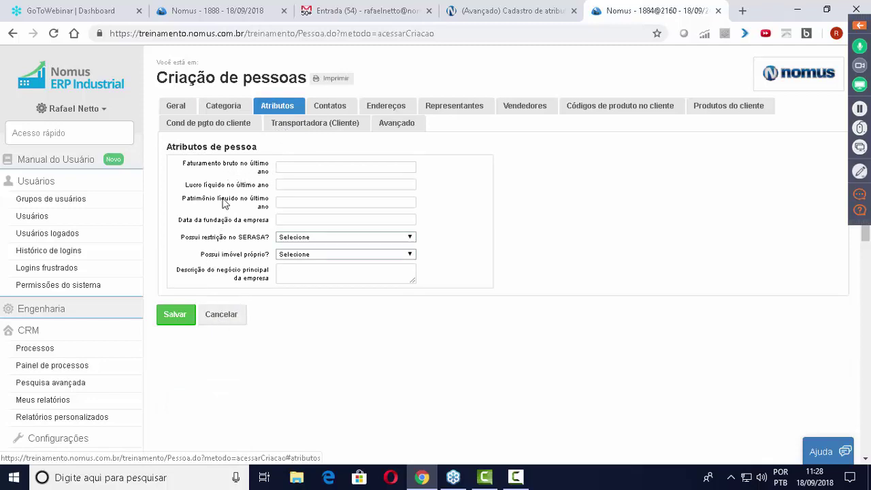
Examine the customer's number and date attribute fields, from "Faturamento bruto no último ano" to "Data da fundação da empresa", without filling them
left_click(289, 169)
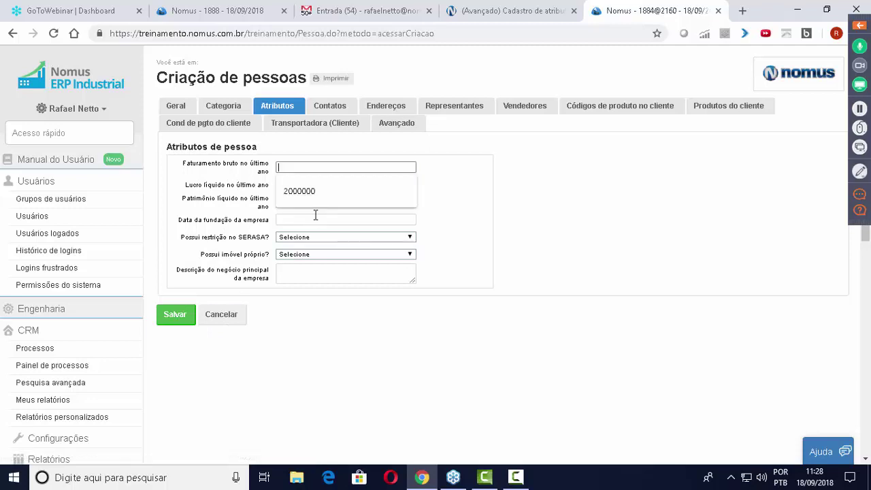
left_click(504, 193)
left_click(333, 184)
left_click(477, 190)
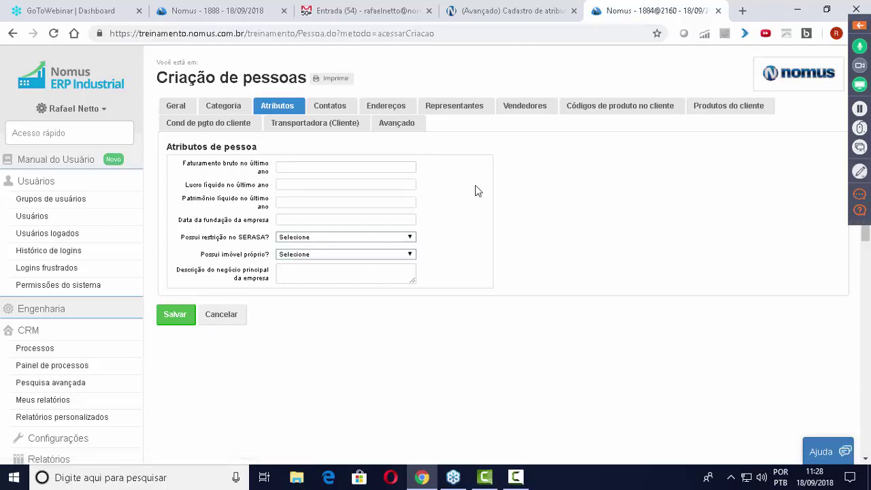
left_click(313, 202)
left_click(509, 195)
left_click(321, 219)
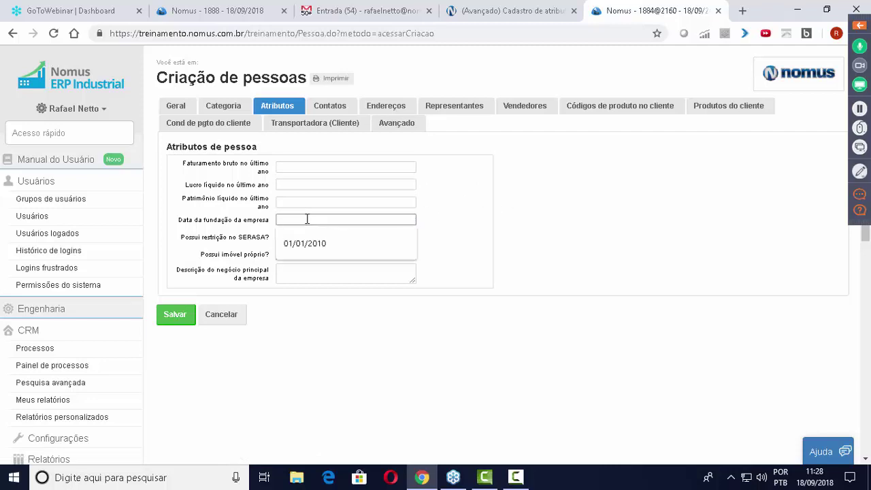
left_click(514, 216)
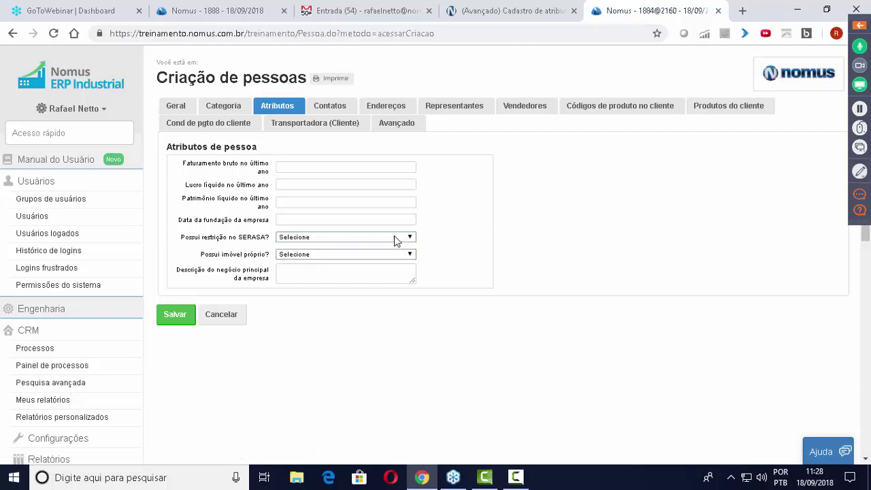
Inspect the SERASA restriction and own-property option lists, and enlarge the business description text box
left_click(365, 238)
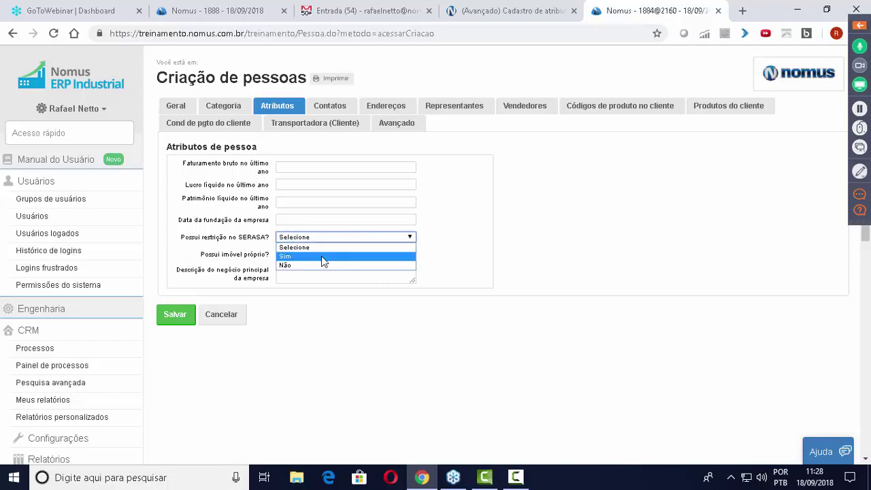
left_click(475, 243)
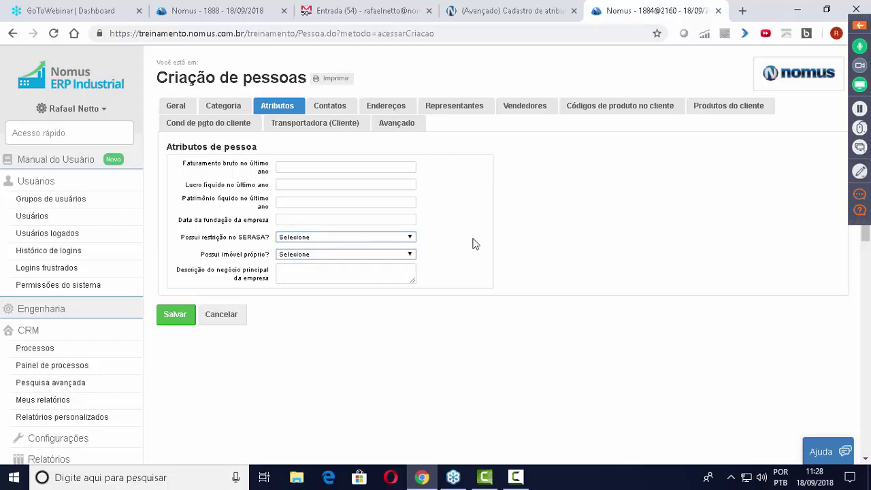
left_click(373, 256)
left_click(515, 253)
left_click(346, 271)
left_click_drag(413, 281, 437, 307)
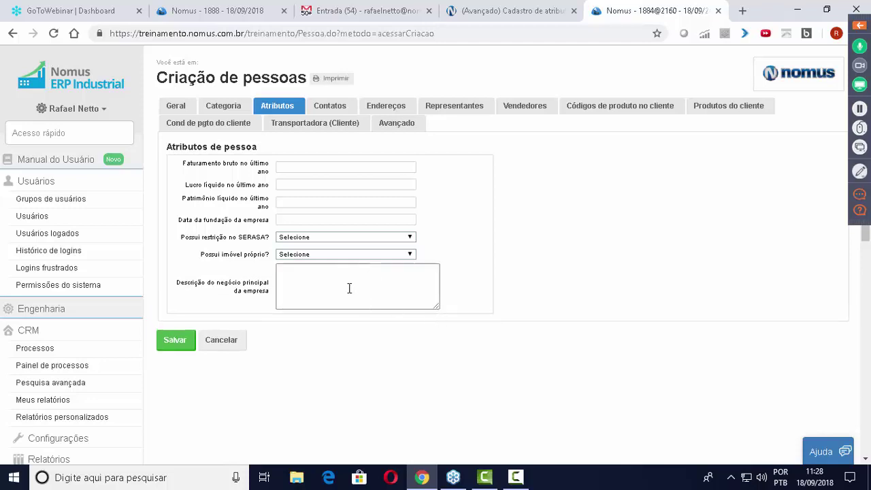
Change the new person's category from Cliente to Fornecedor and display the supplier attributes
left_click(238, 111)
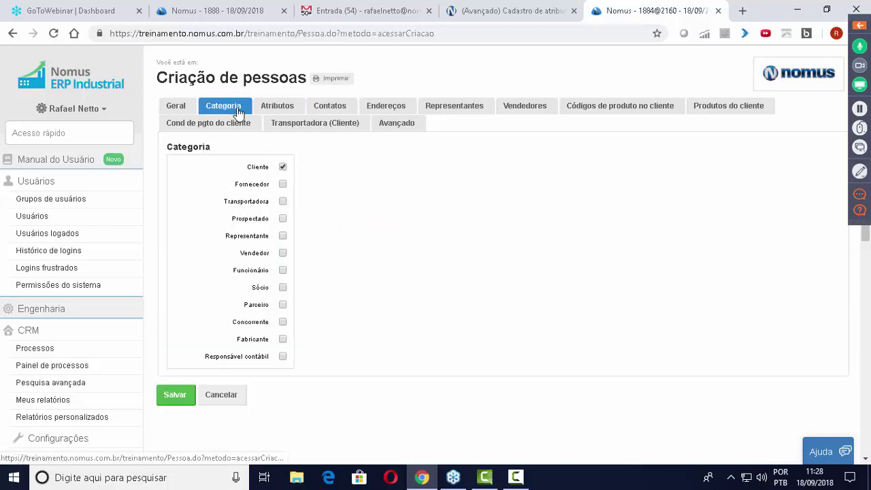
left_click(283, 168)
left_click(283, 168)
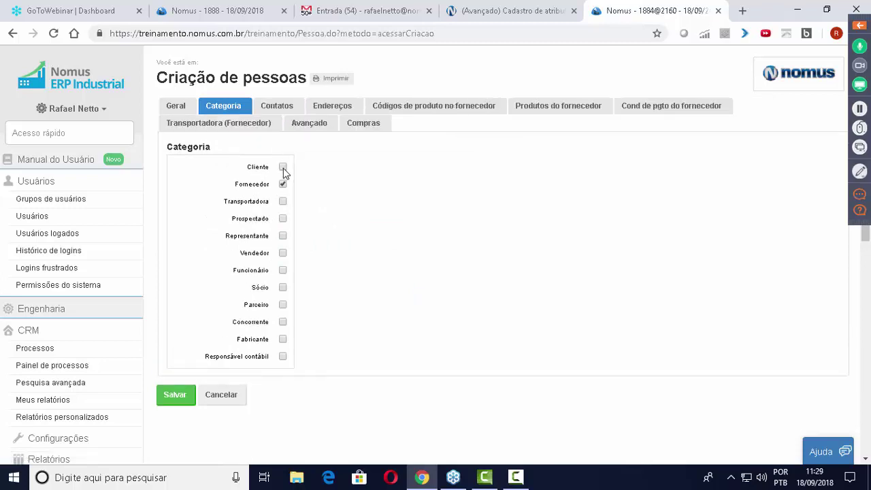
left_click(282, 109)
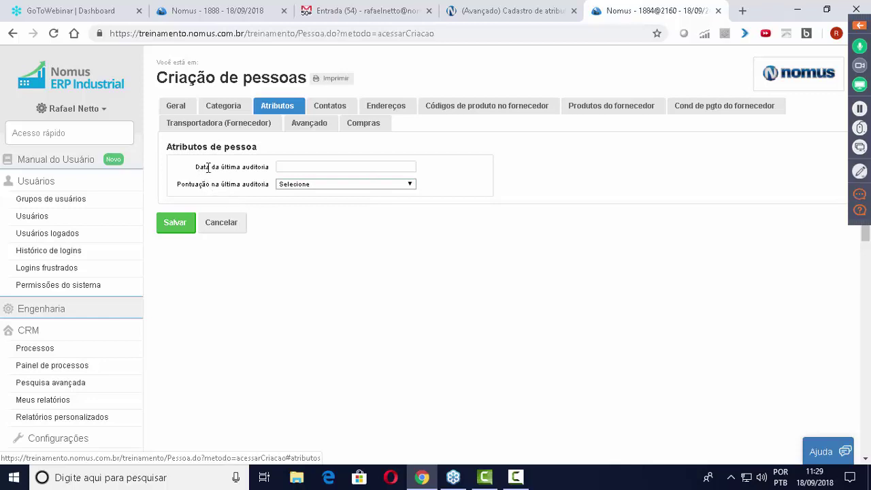
Examine the supplier fields "Data da última auditoria" and "Pontuação na última auditoria", including the score range options
left_click(286, 167)
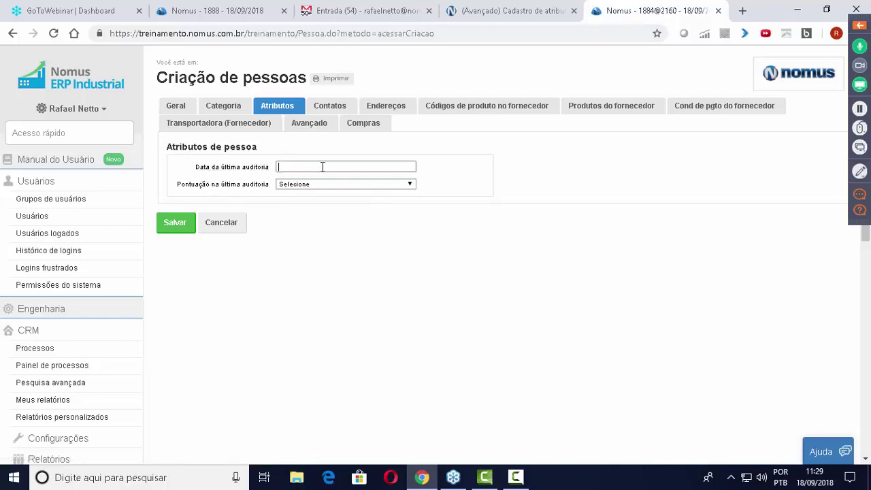
left_click(488, 178)
left_click_drag(179, 185, 272, 186)
left_click(315, 184)
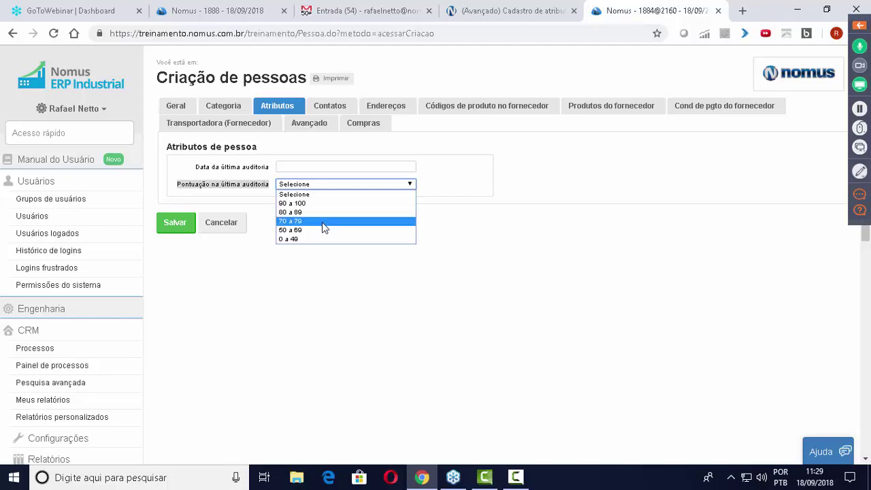
left_click(376, 291)
Change the new person's category from Fornecedor to Representante and display the representative attributes
left_click(223, 105)
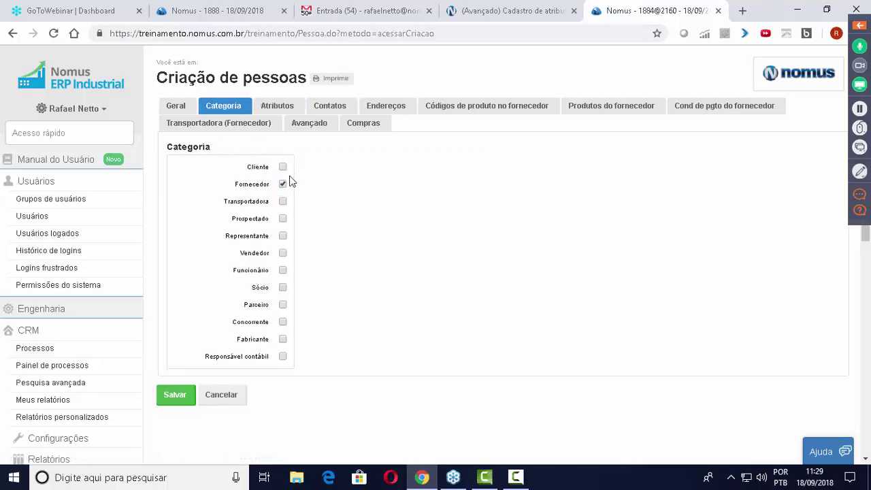
left_click(282, 184)
left_click(283, 185)
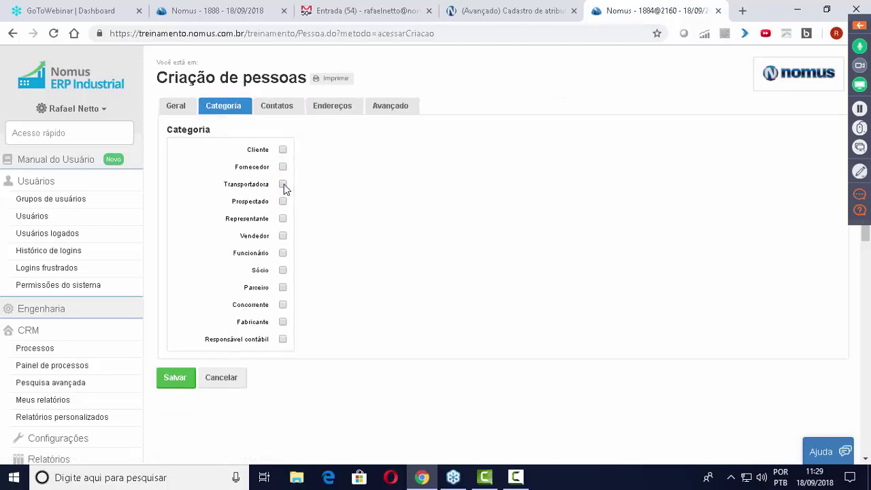
left_click(282, 219)
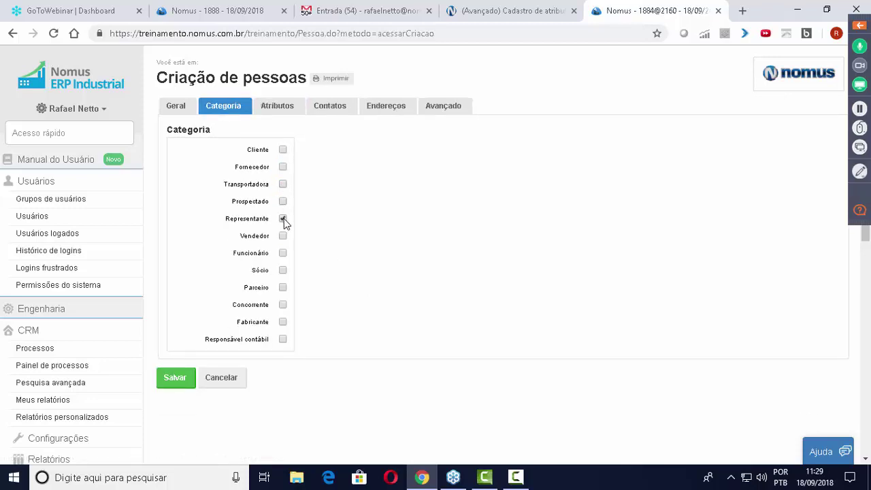
left_click(284, 113)
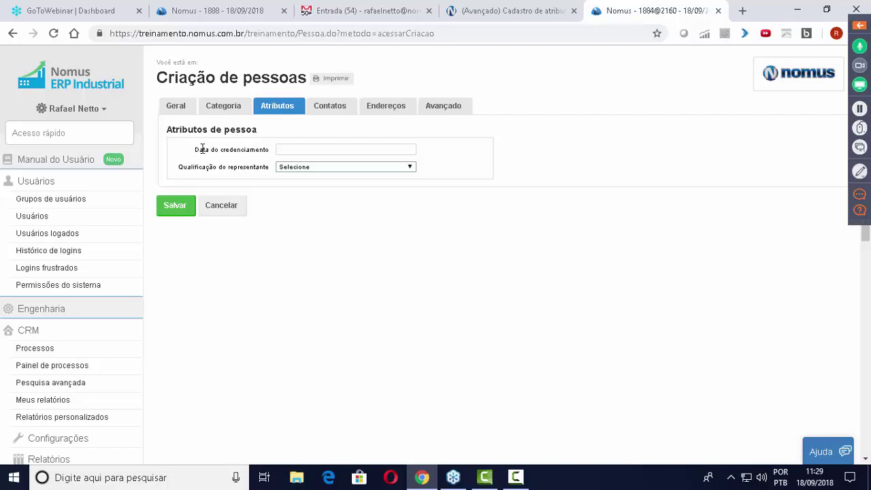
Examine the representative fields "Data do credenciamento" and "Qualificação do representante", including the qualification options
left_click_drag(202, 149, 267, 149)
left_click_drag(179, 167, 253, 168)
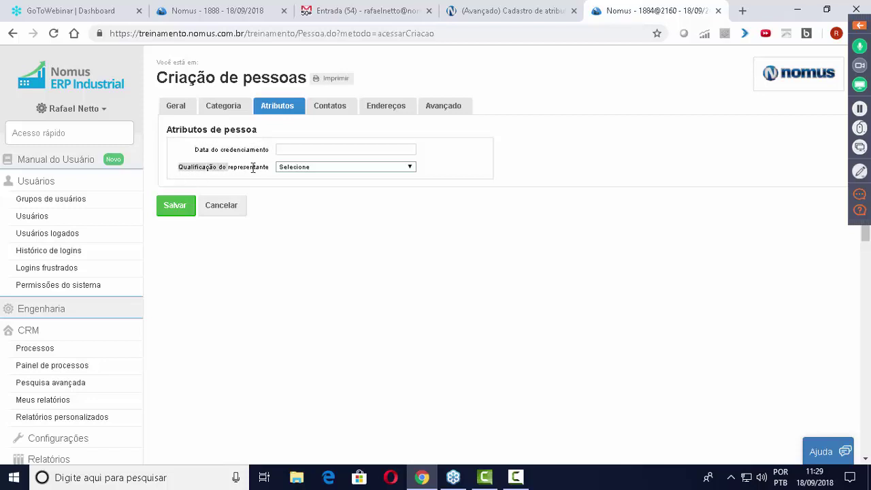
left_click(282, 169)
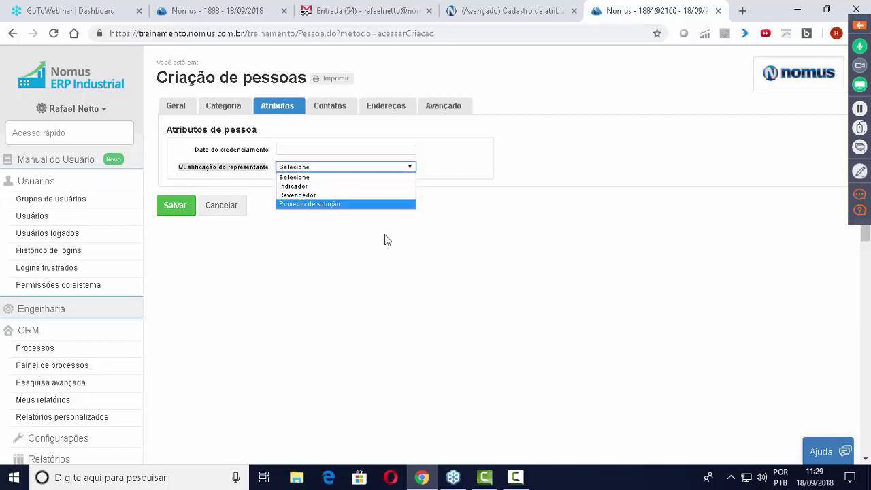
left_click(418, 265)
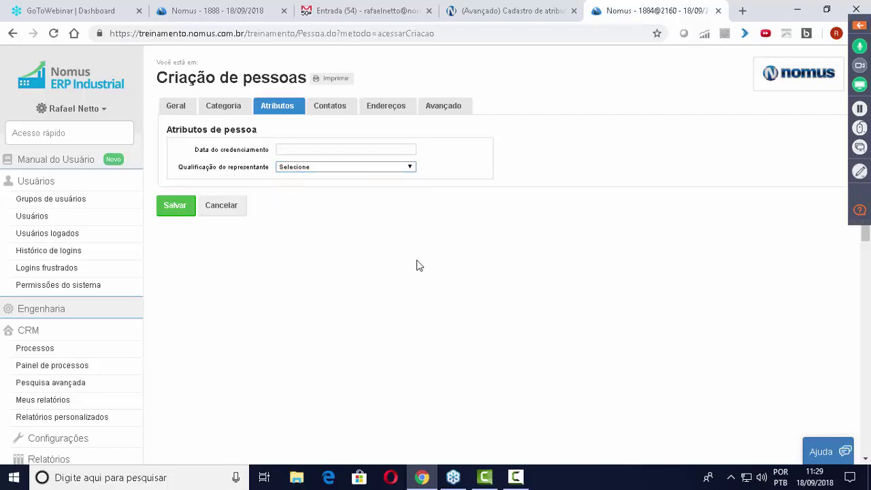
Return to the help article and go to the section "Qual é a importância dos atributos de pessoa?"
left_click(524, 13)
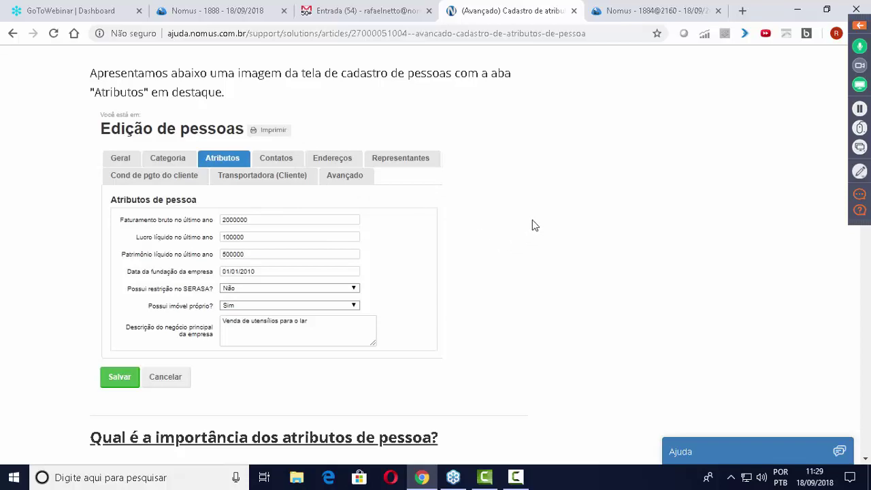
scroll(549, 215, "down", 1)
scroll(549, 220, "down", 4)
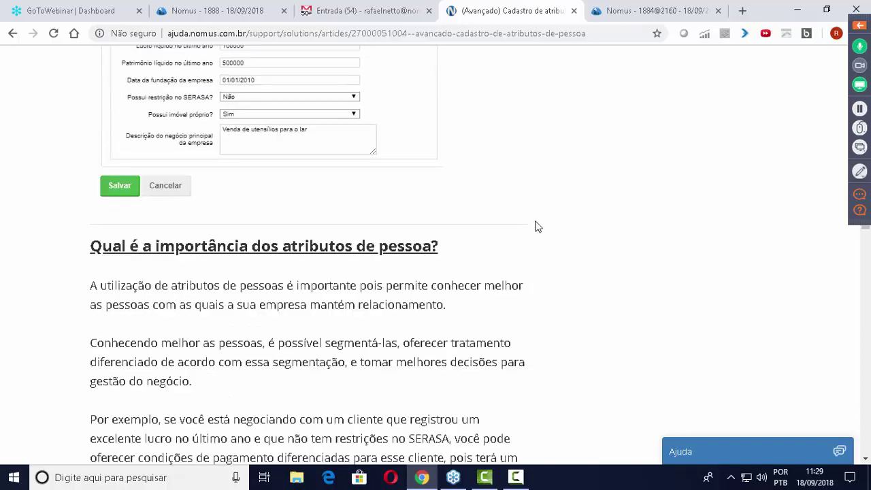
Read the examples on the importance of person attributes, highlighting the phrase "registrada como um atributo de pessoa" in the supplier example
scroll(529, 236, "down", 1)
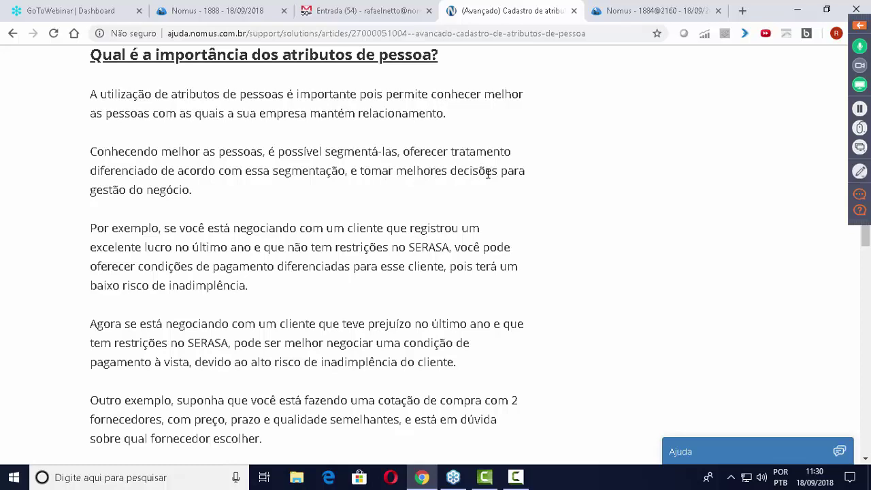
scroll(554, 191, "down", 1)
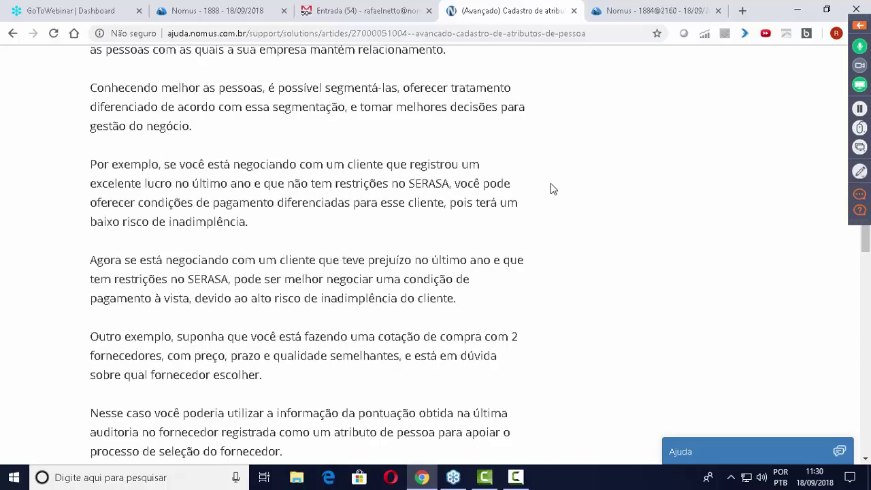
scroll(553, 189, "down", 1)
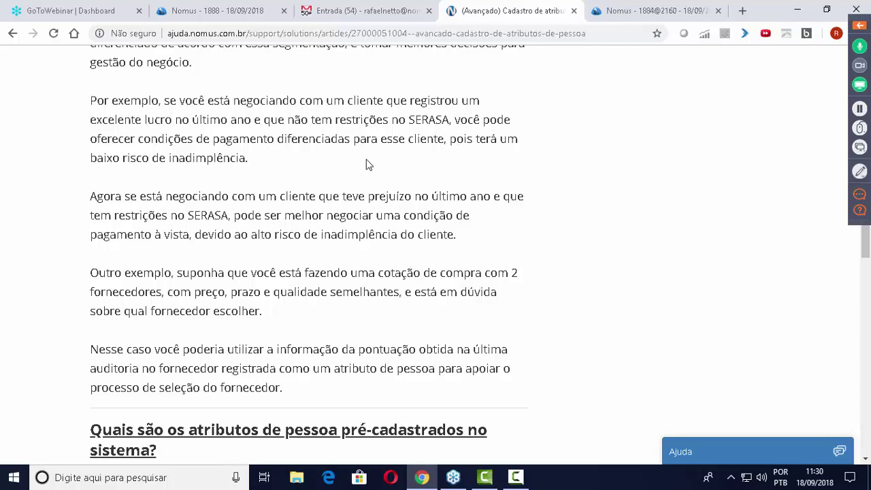
scroll(405, 155, "down", 1)
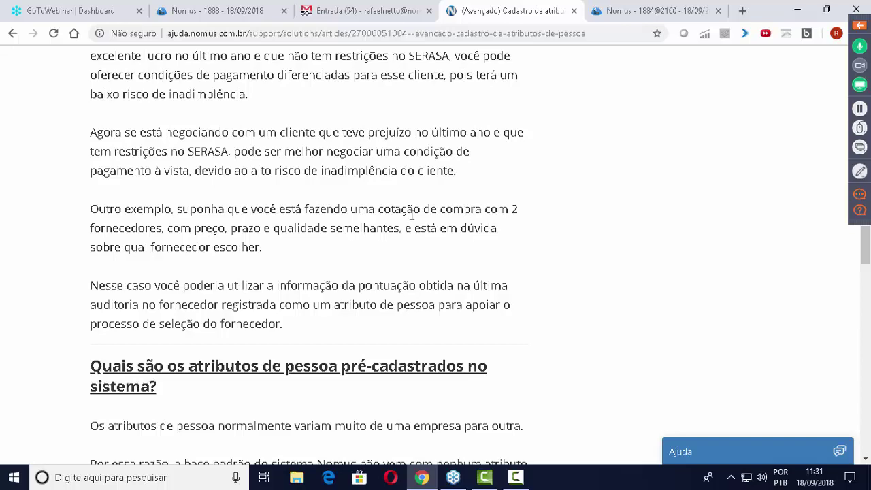
scroll(412, 215, "down", 2)
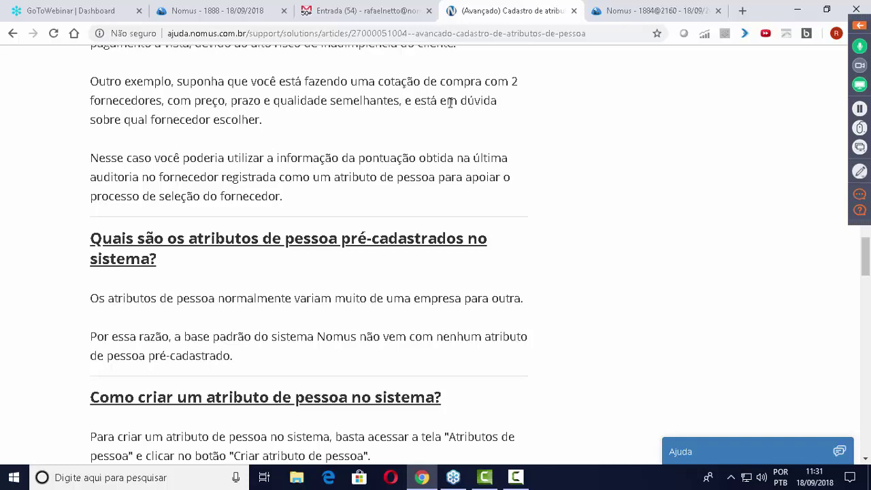
scroll(332, 117, "down", 1)
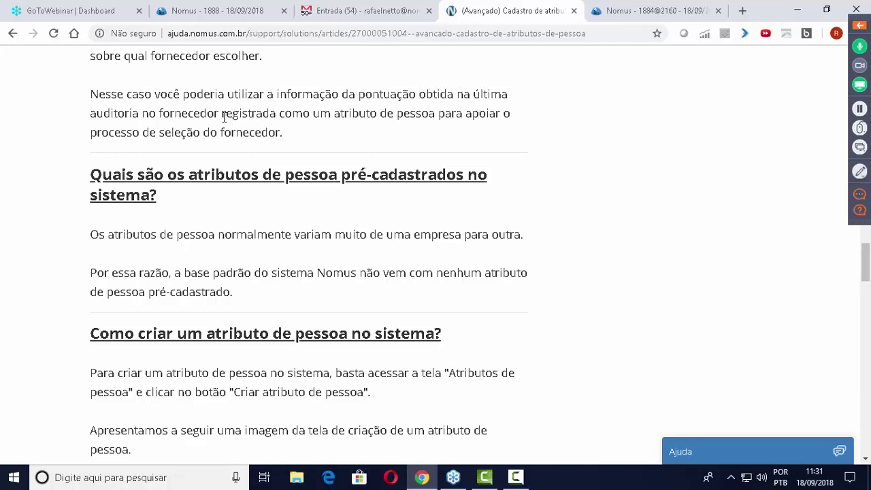
left_click_drag(221, 116, 435, 115)
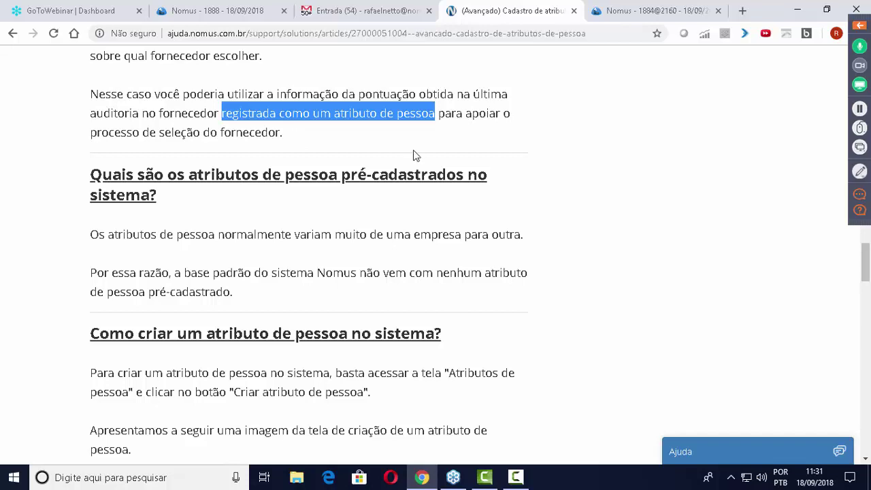
left_click(574, 143)
Read the sections on pre-registered attributes and attribute creation, highlighting the names "Atributos de pessoa" and "Criar atributo de pessoa"
scroll(572, 141, "down", 1)
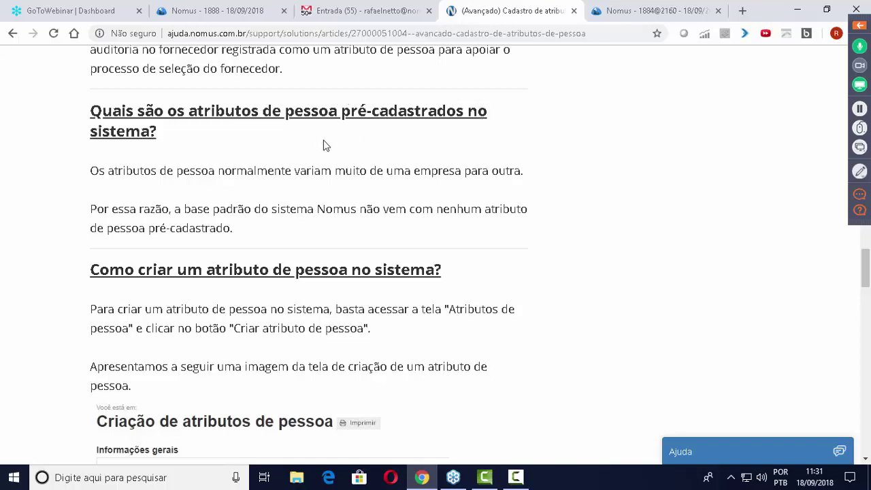
scroll(574, 146, "down", 1)
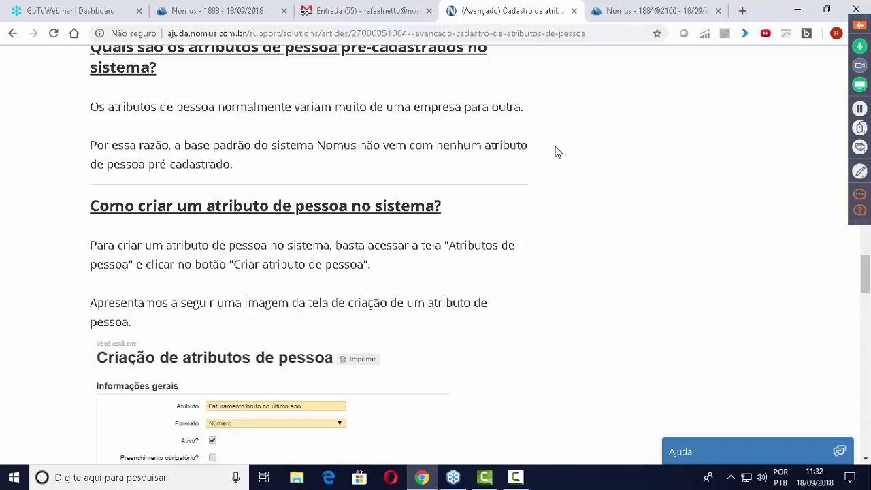
scroll(579, 173, "down", 1)
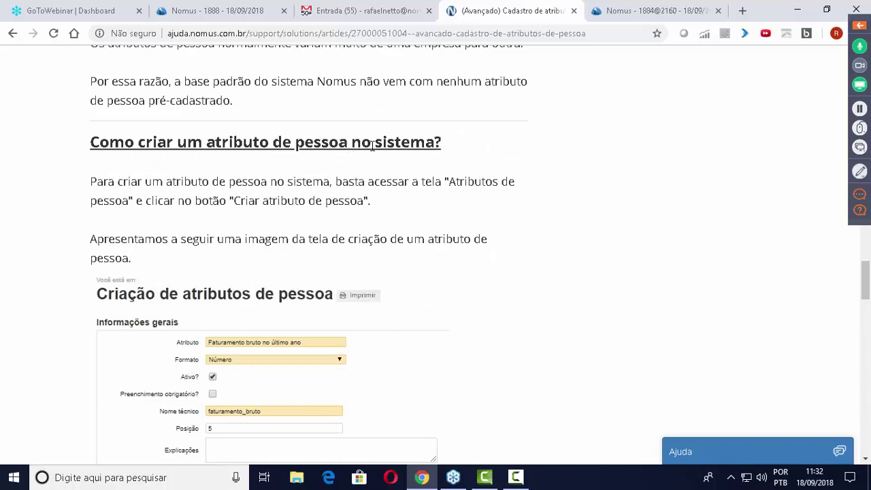
scroll(373, 145, "down", 1)
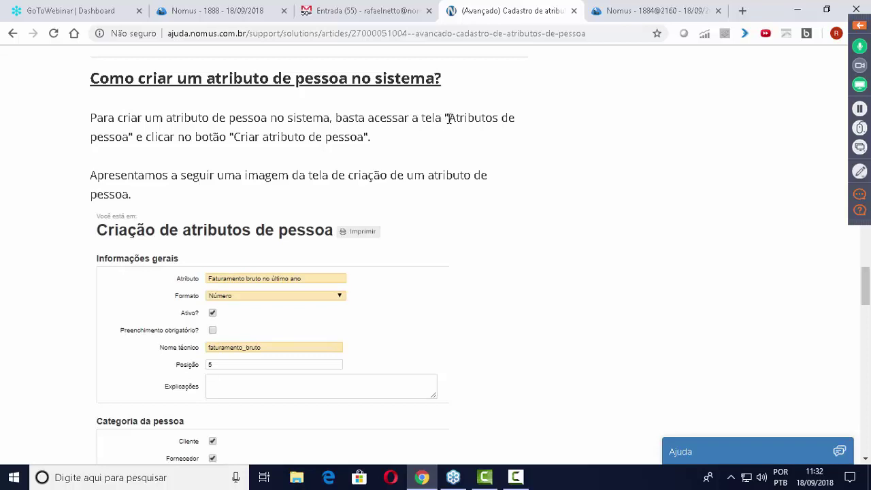
left_click_drag(450, 118, 127, 144)
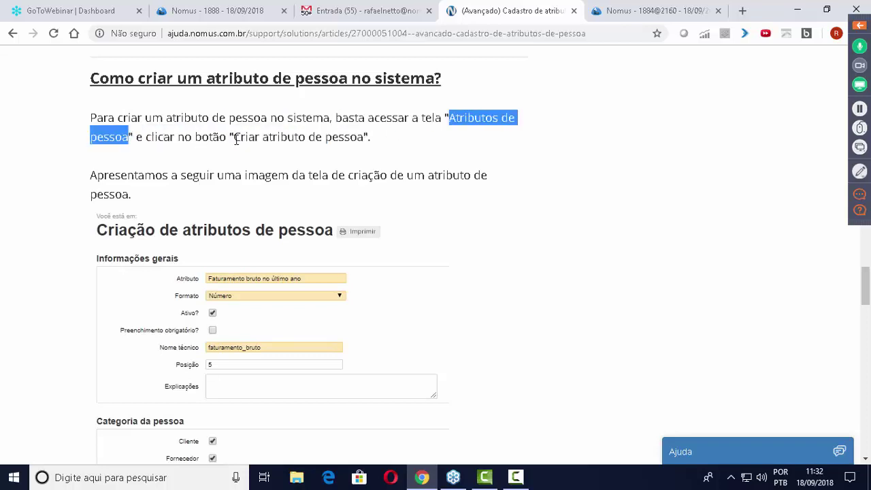
left_click_drag(234, 136, 368, 138)
scroll(414, 140, "down", 1)
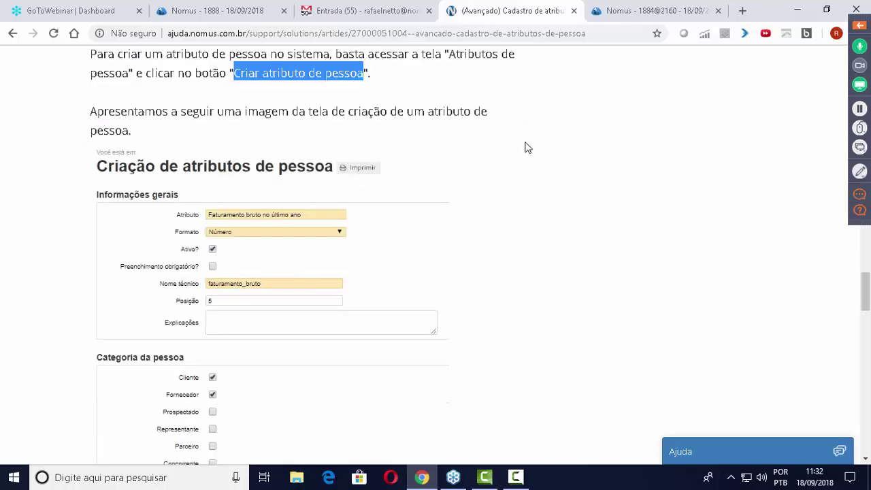
Look over the example attribute creation screen and the field explanations in the "Quadro Informações gerais" table
scroll(524, 146, "down", 1)
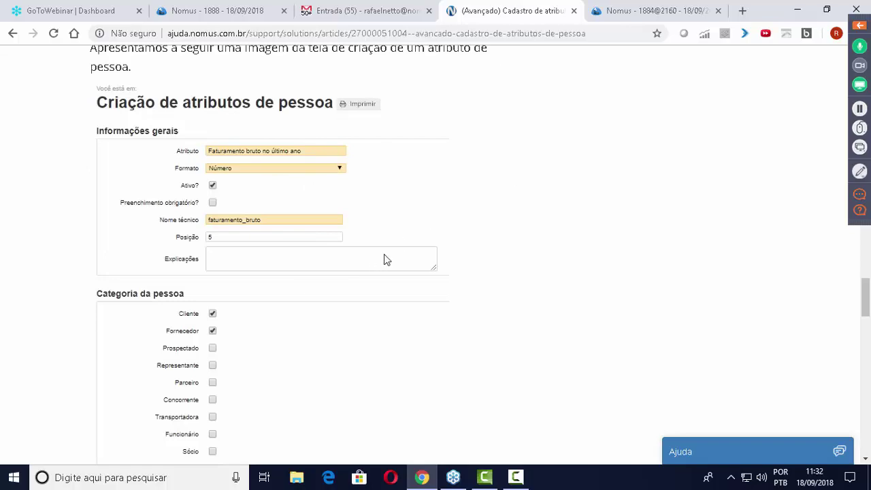
scroll(385, 259, "down", 6)
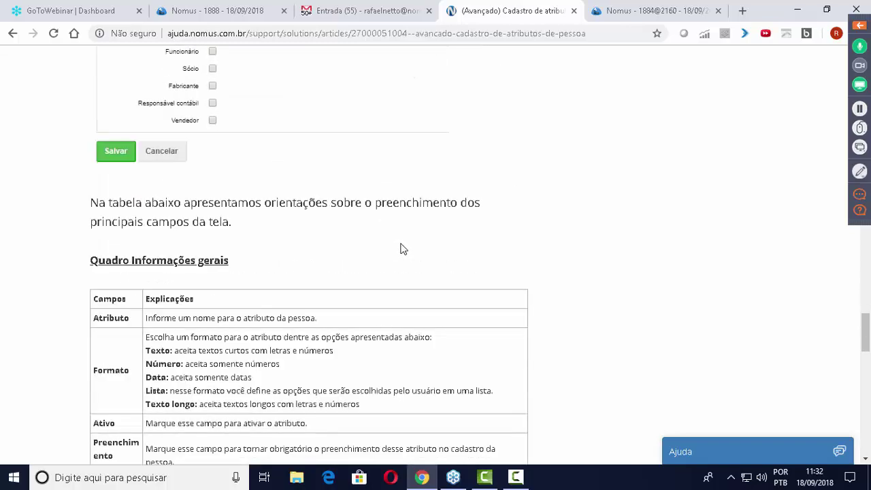
scroll(402, 247, "down", 1)
scroll(399, 246, "down", 1)
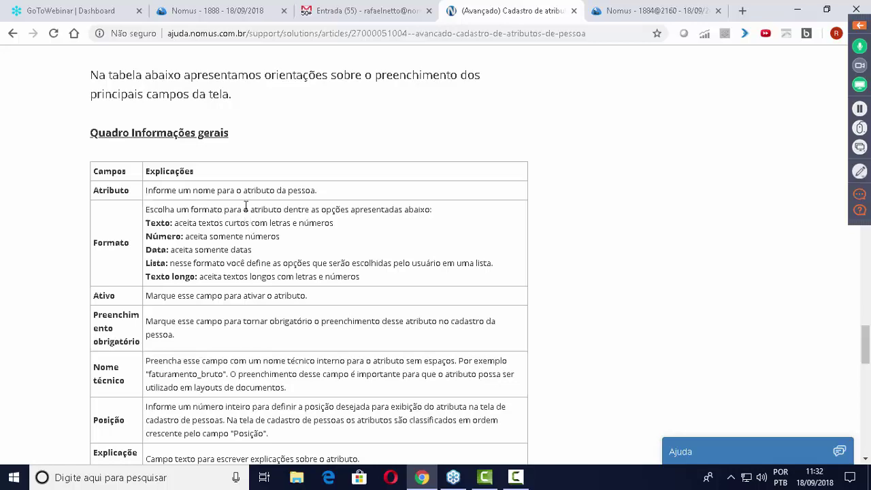
scroll(246, 207, "down", 1)
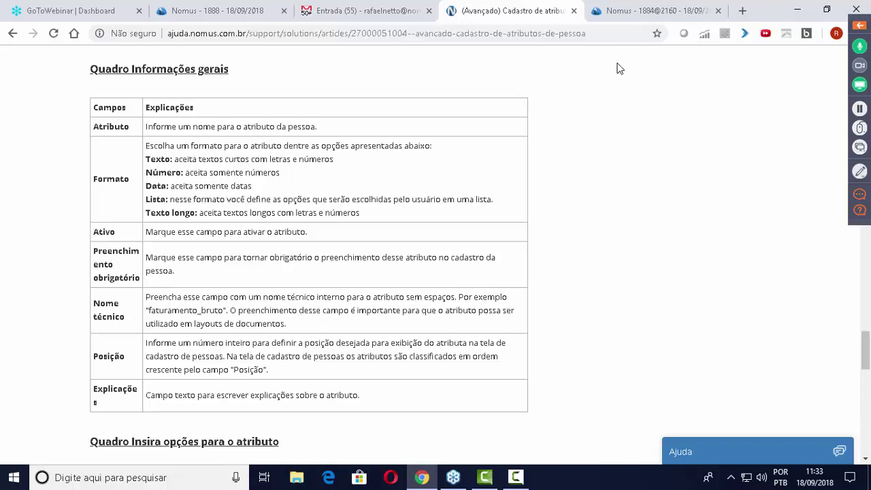
Switch to the Nomus ERP and open the "Atributos de pessoa" screen through quick access
left_click(646, 19)
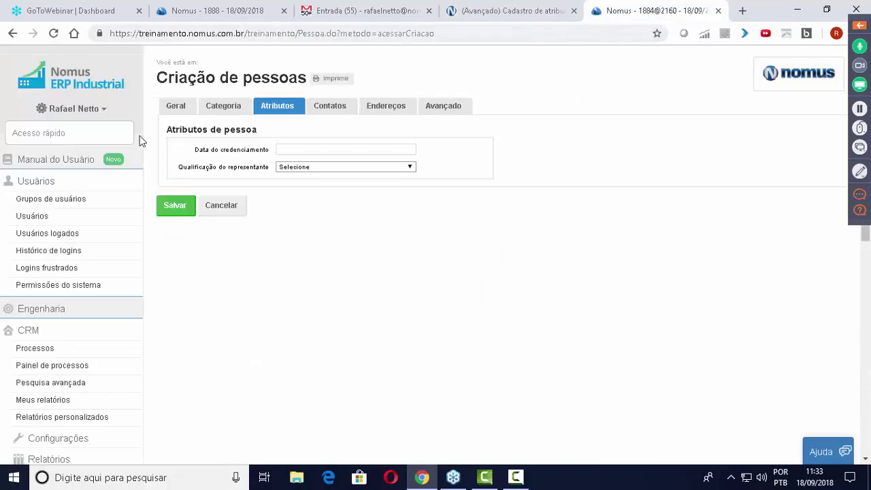
left_click(70, 134)
type("Atri")
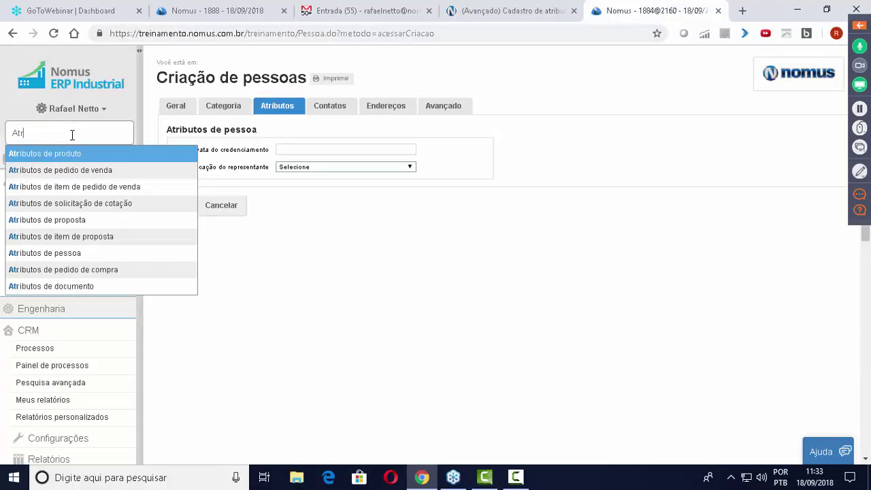
type("butos")
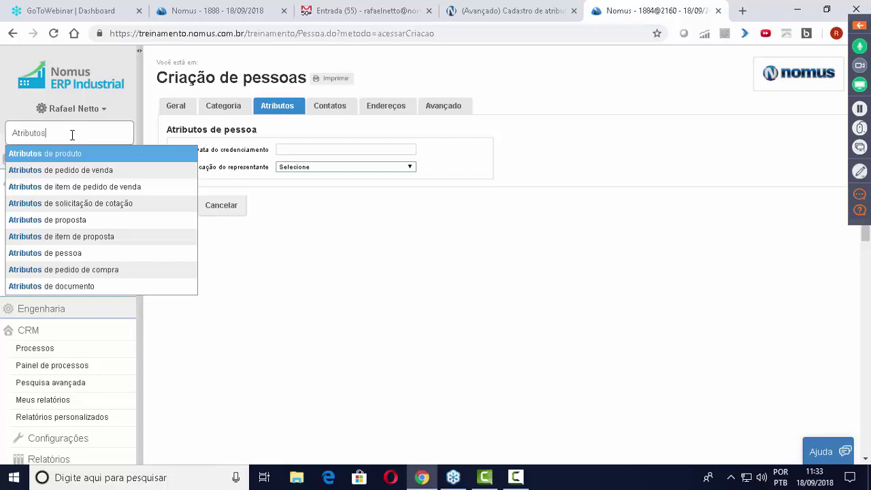
type(" de pess")
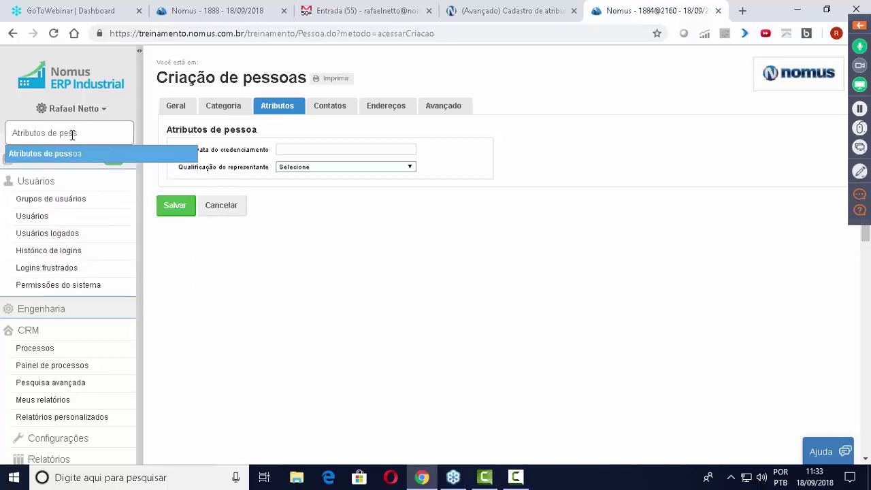
key("Return")
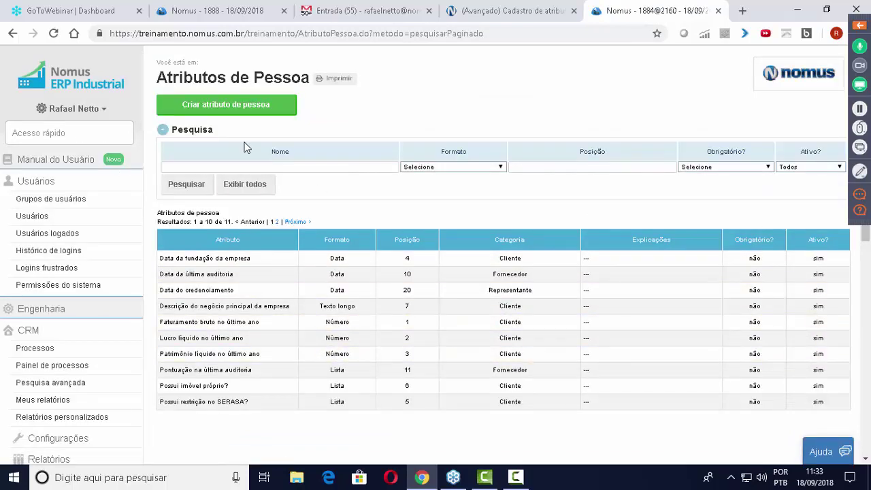
Start creating a person attribute and name it "Classificação ABC do cliente"
left_click(219, 106)
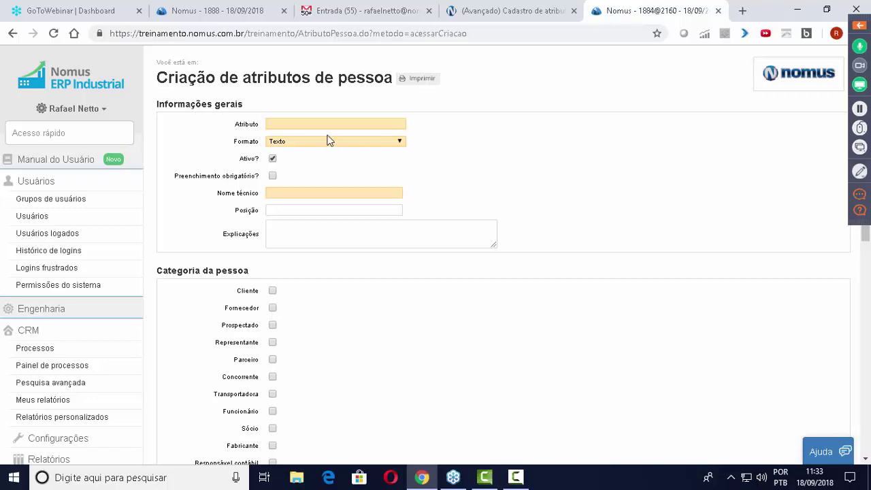
left_click(279, 126)
type("Cl")
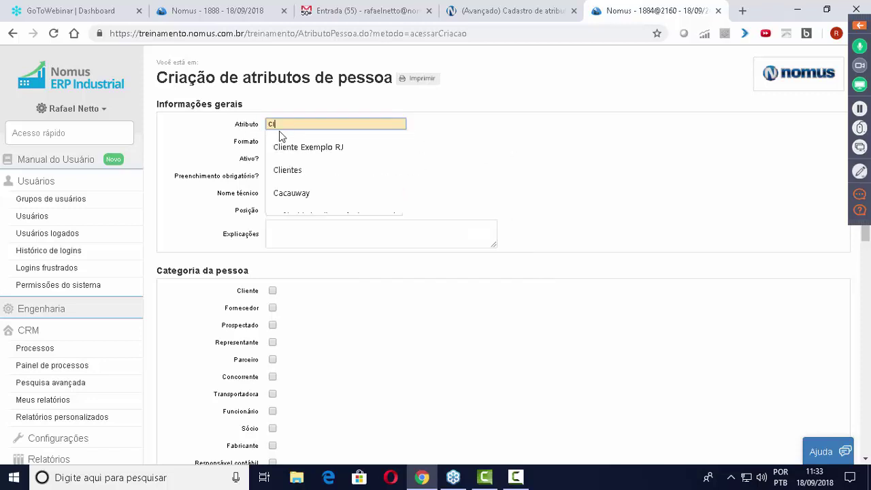
type("assificação ")
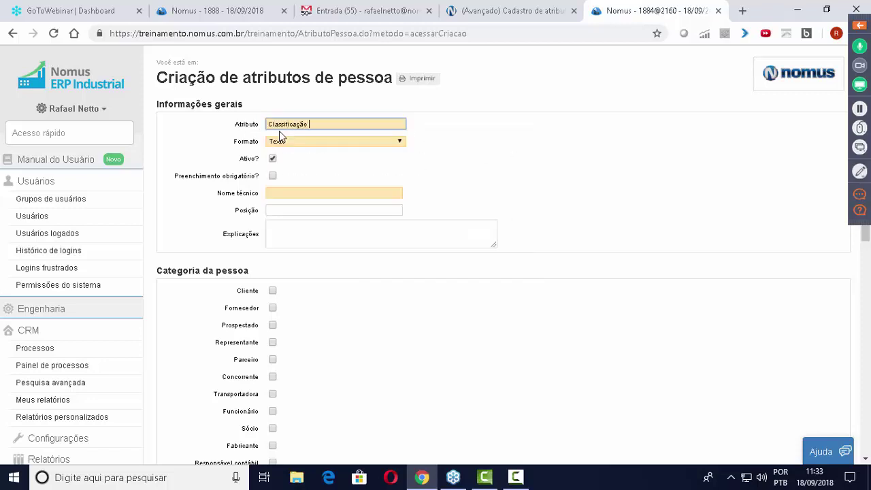
type("ABC do cliente")
Check the help article's explanation of the "Atributo" field against the entered attribute name, and return to the ERP form
left_click_drag(361, 123, 268, 124)
left_click(507, 10)
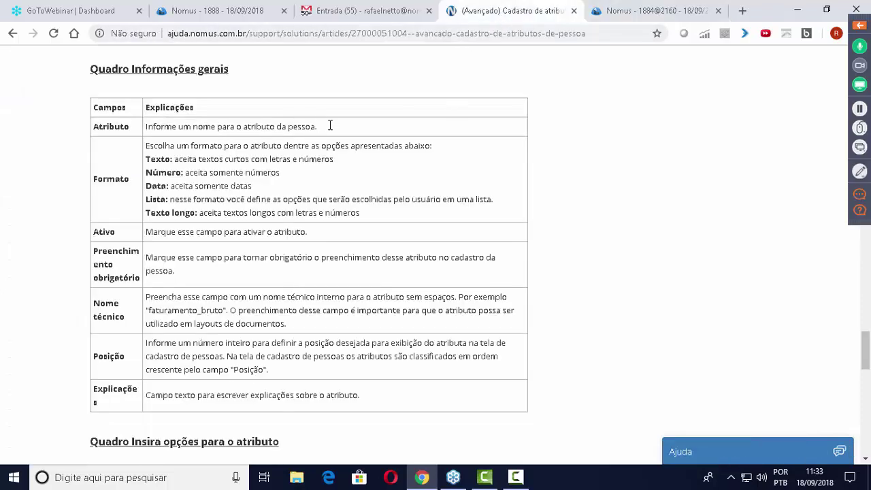
left_click_drag(330, 125, 145, 127)
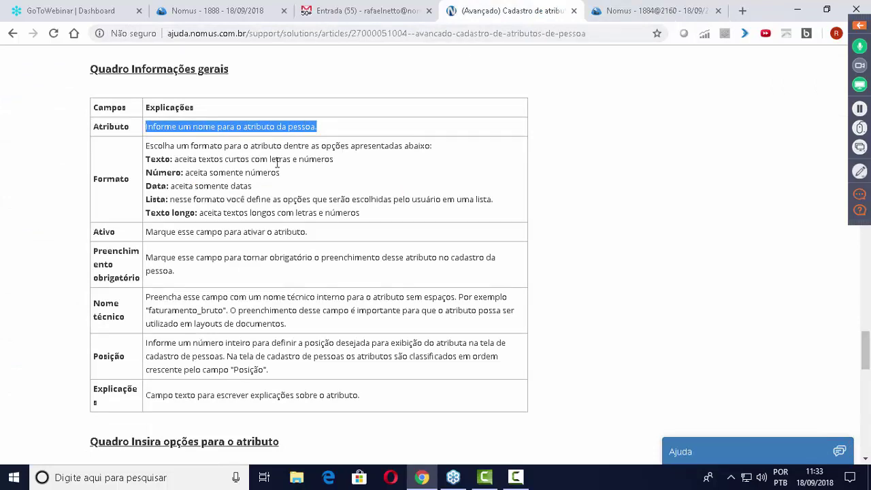
left_click(640, 11)
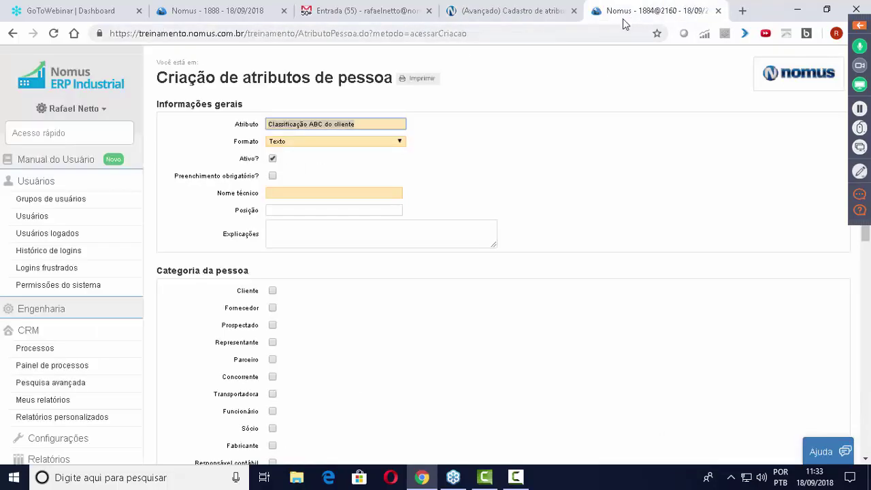
Try the Texto, Número and Data formats for the attribute
left_click(298, 141)
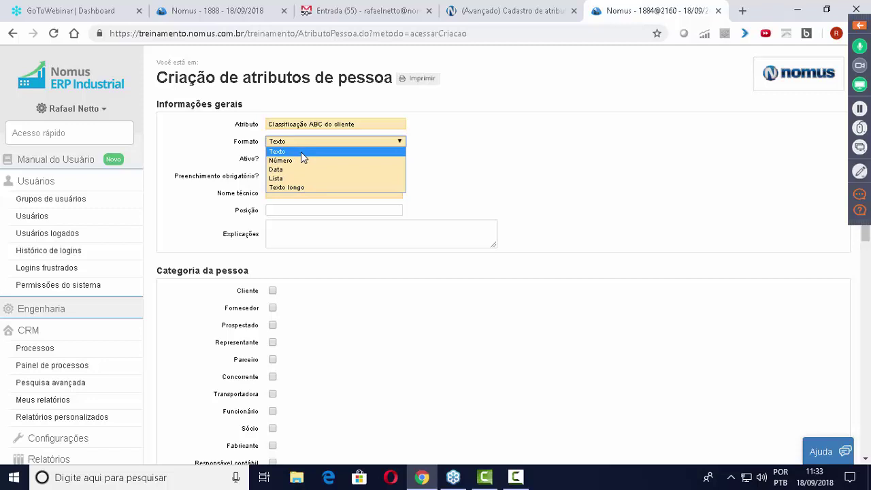
left_click(310, 154)
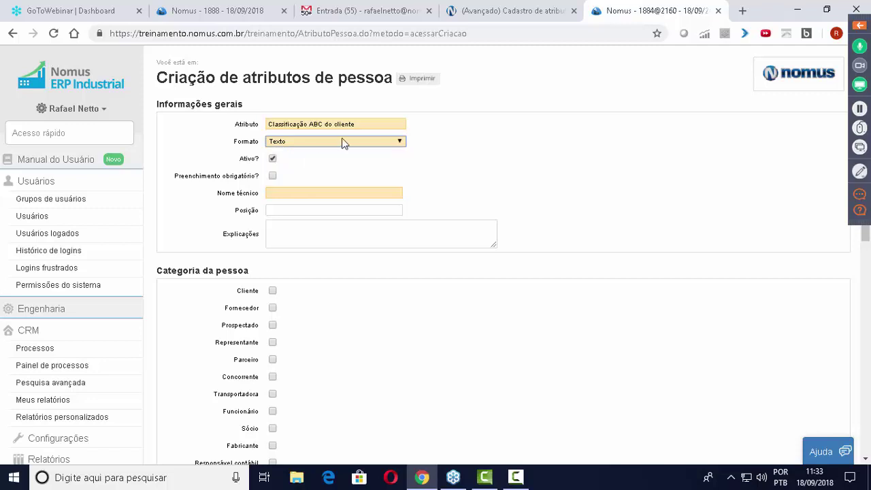
left_click(341, 142)
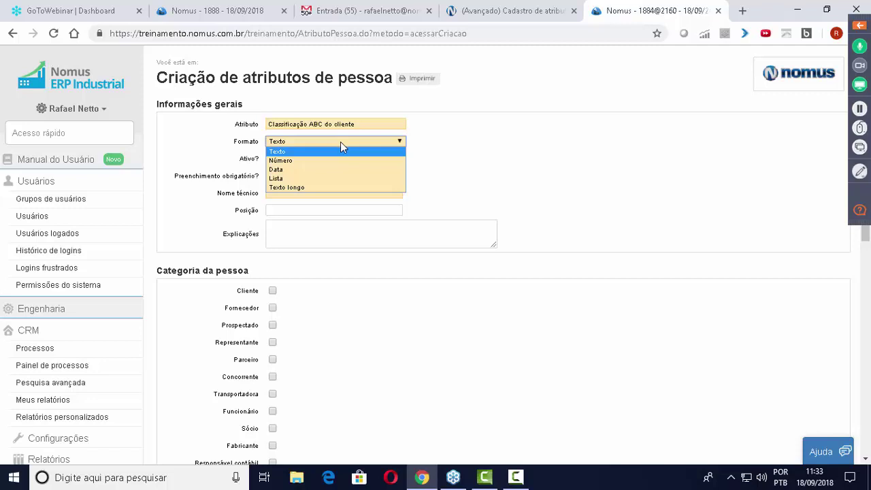
left_click(309, 160)
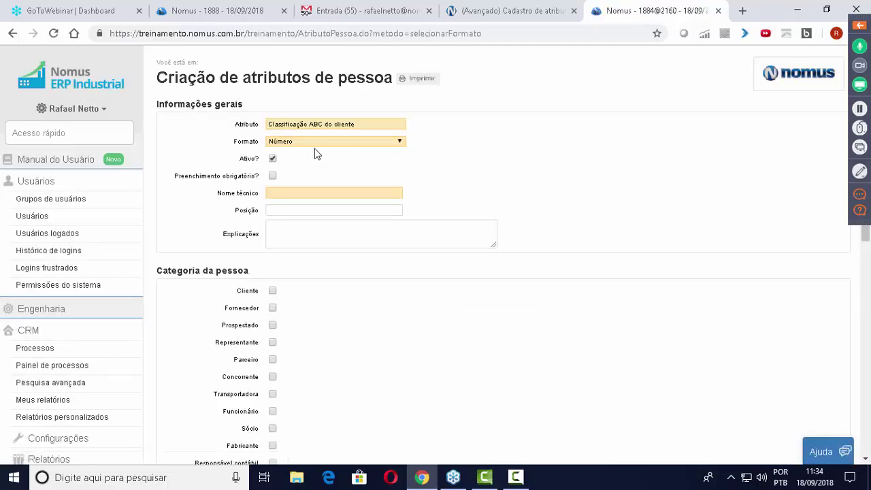
left_click(323, 143)
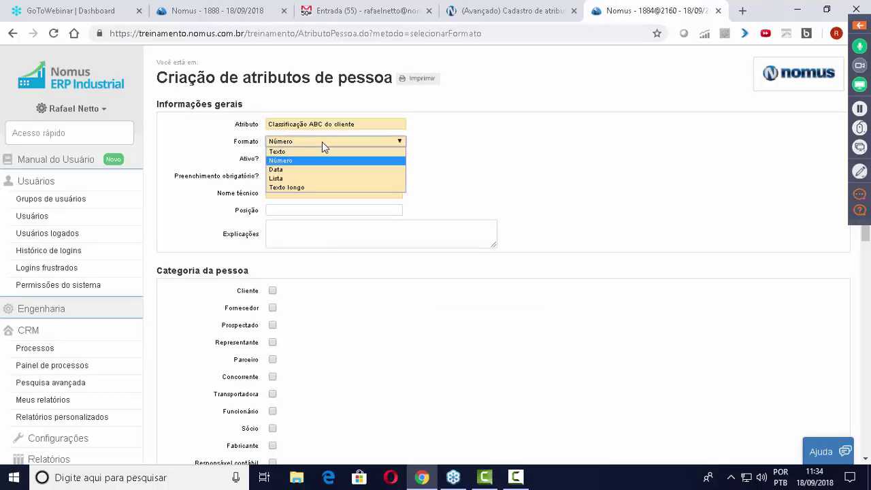
left_click(306, 176)
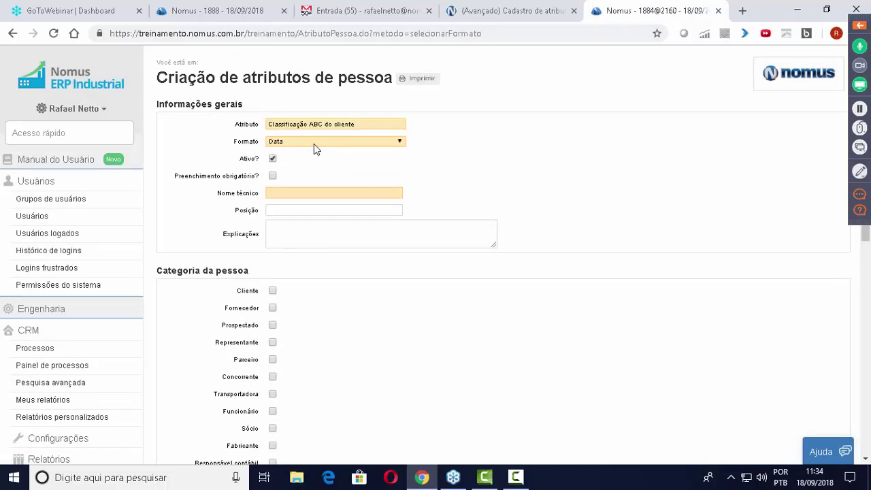
Try the Lista format and point out its "Insira opções para o atributo" section, and try the Texto longo format
left_click(314, 144)
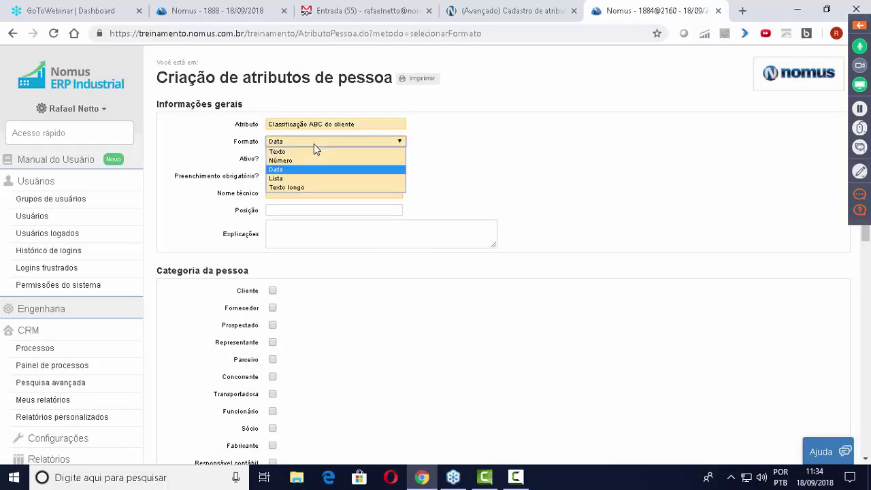
left_click(295, 178)
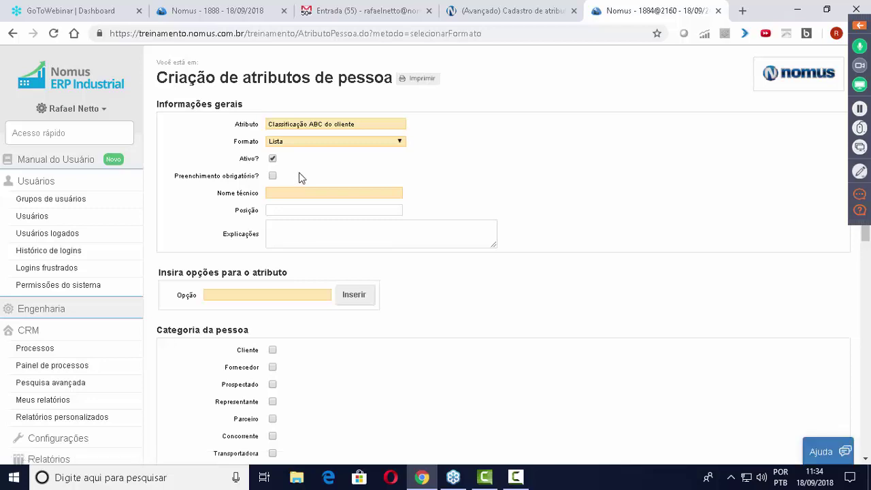
left_click_drag(289, 275, 157, 272)
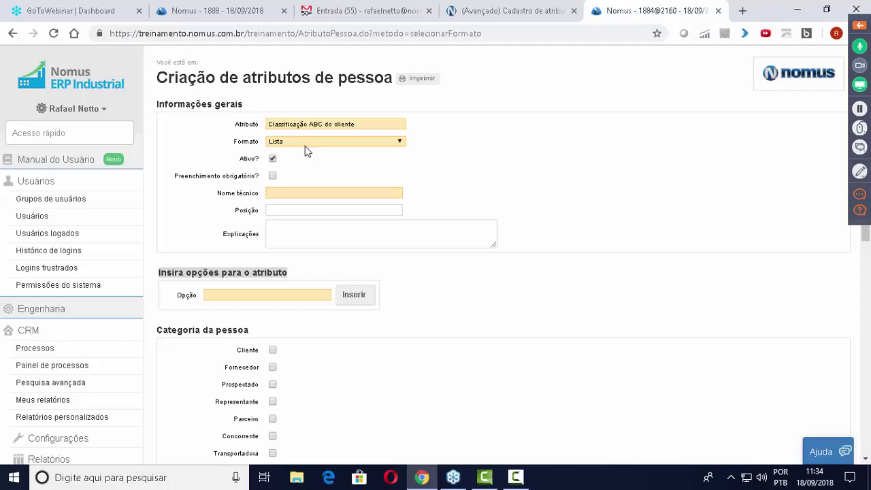
left_click(245, 294)
left_click(362, 140)
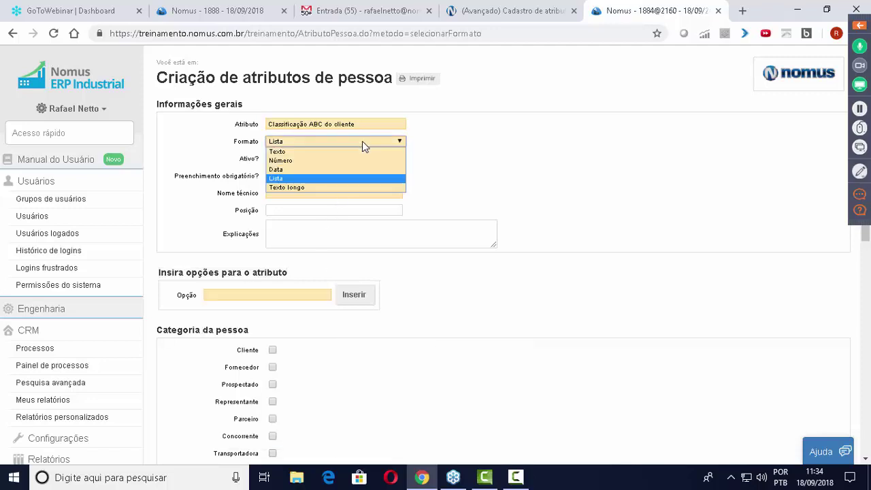
left_click(316, 193)
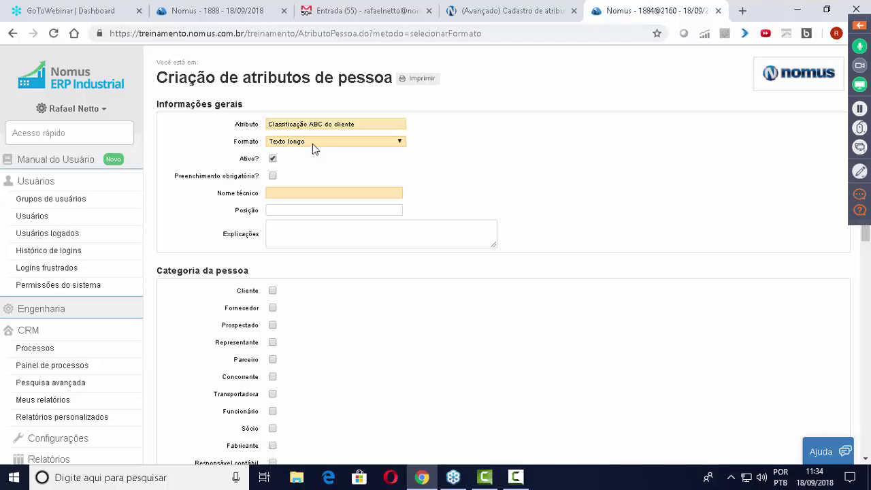
Set the attribute's format to Lista and make filling it in mandatory
left_click(314, 145)
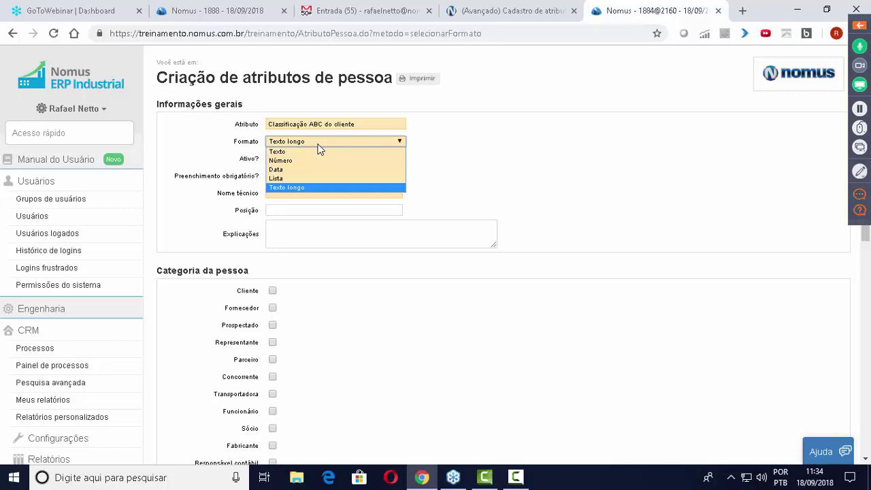
left_click(295, 179)
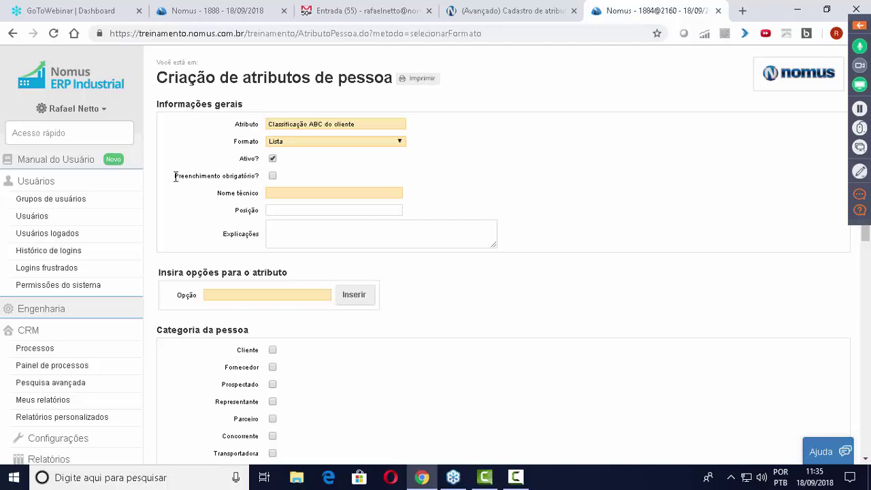
left_click_drag(175, 177, 273, 178)
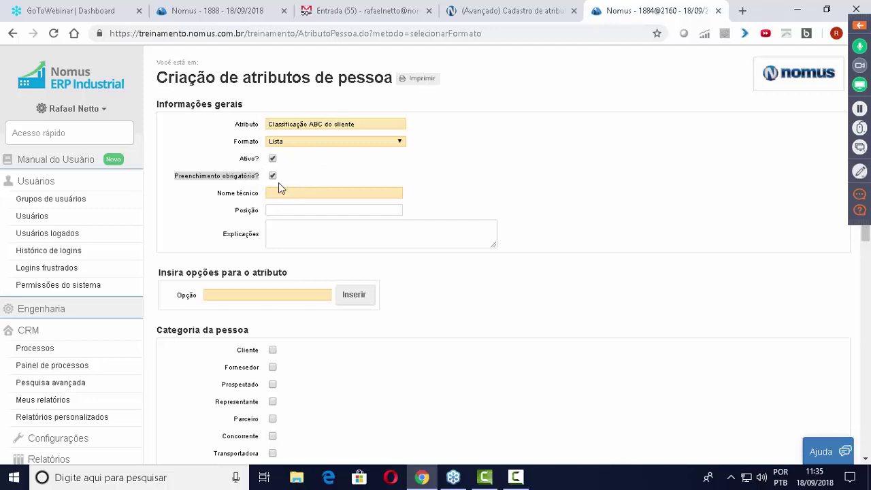
left_click(274, 177)
left_click(297, 178)
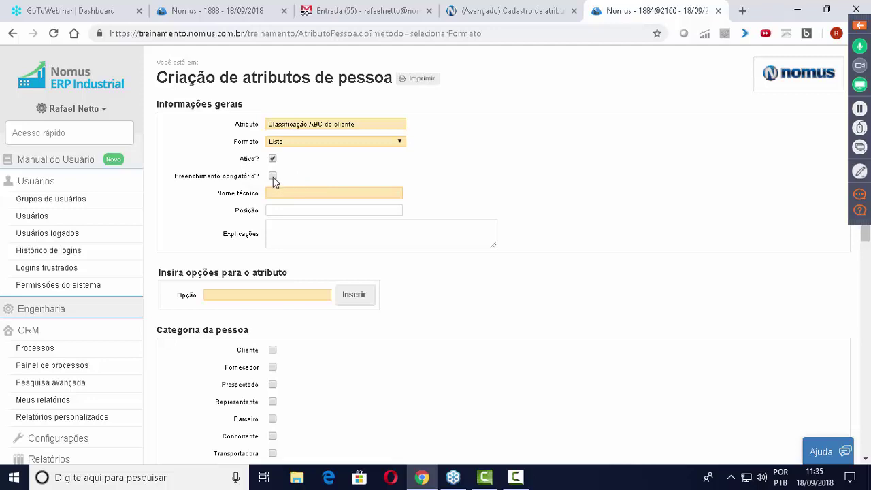
left_click(273, 177)
Give the attribute the technical name "classificacao_abc_cliente"
left_click(290, 194)
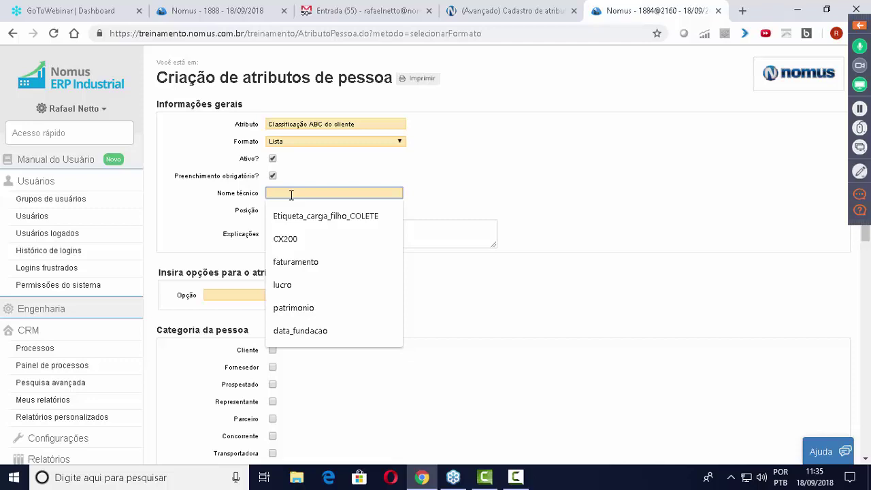
type("cl")
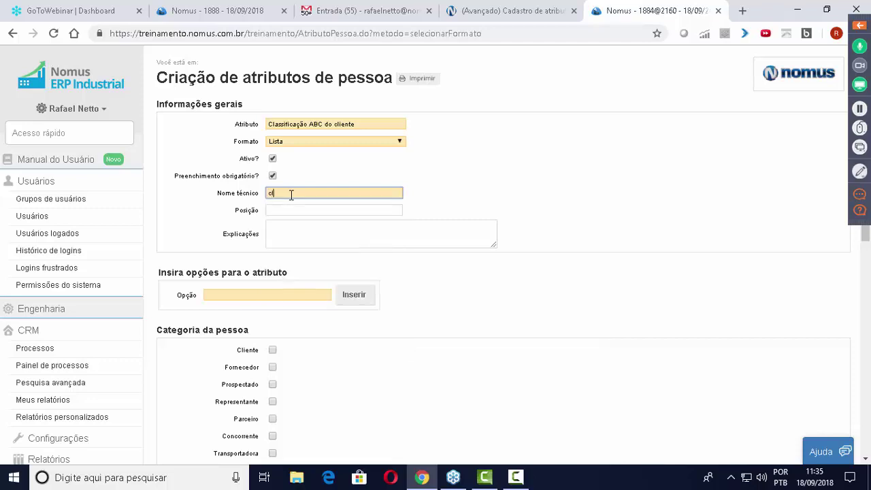
type("assificacao_a")
type("bc_cliente")
Set the attribute's position to 10
left_click(324, 211)
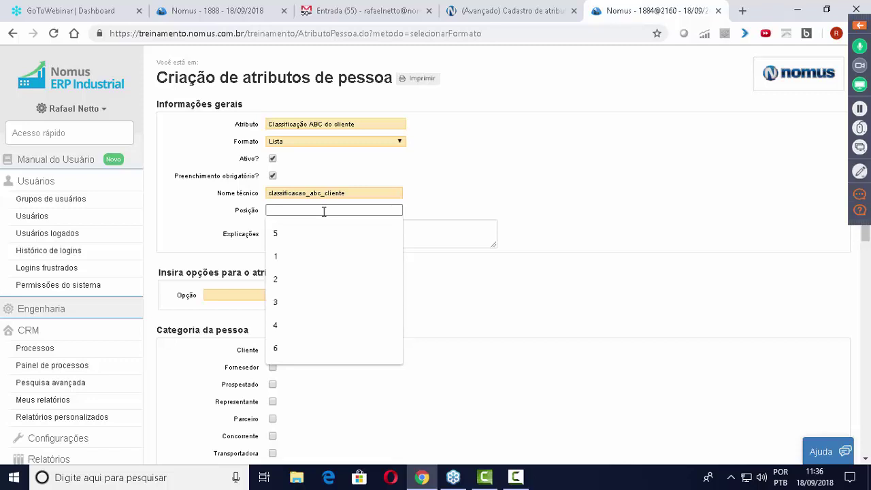
left_click(516, 178)
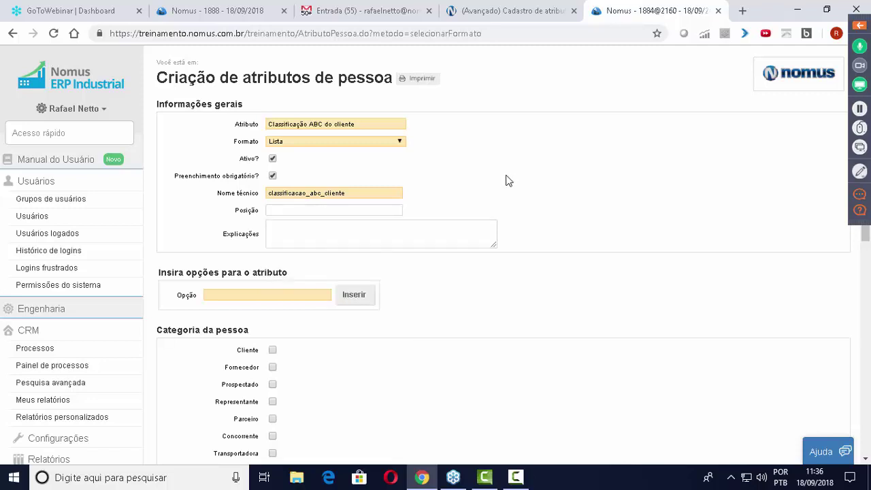
left_click(294, 211)
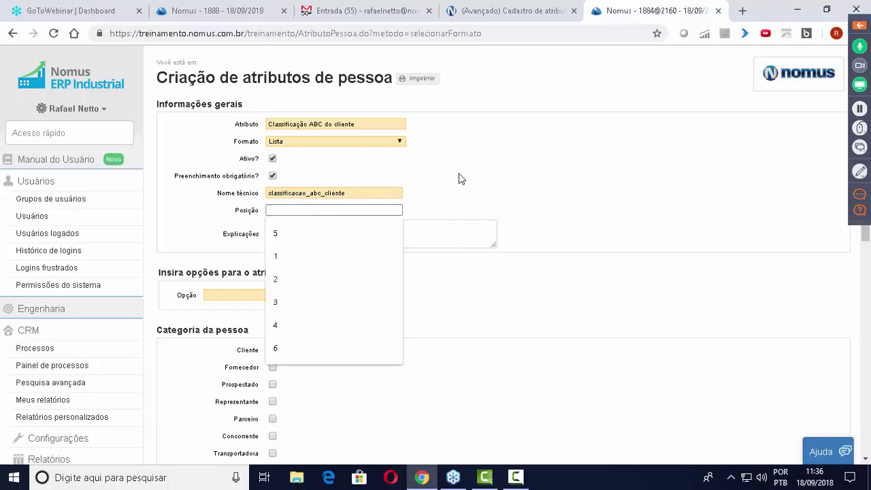
type("10")
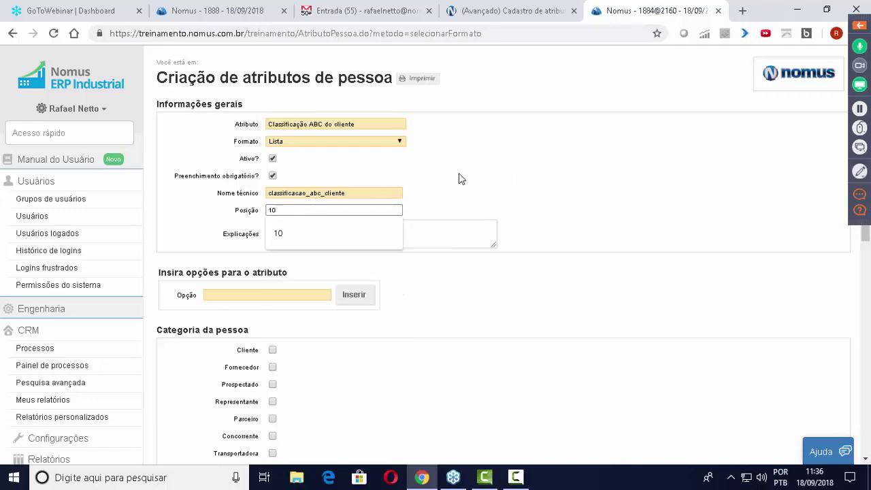
left_click(460, 175)
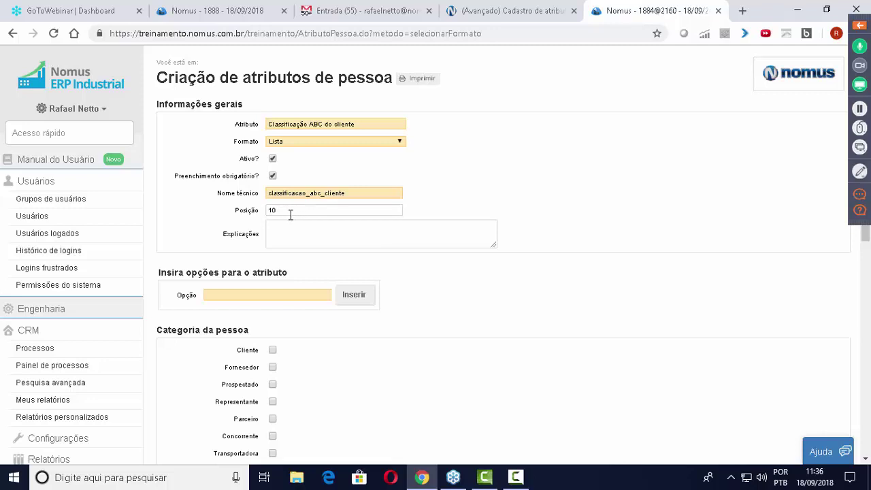
Check the help article on the "Explicações" field and the "Insira opções para o atributo" section, and compare that section in the ERP form
left_click(295, 231)
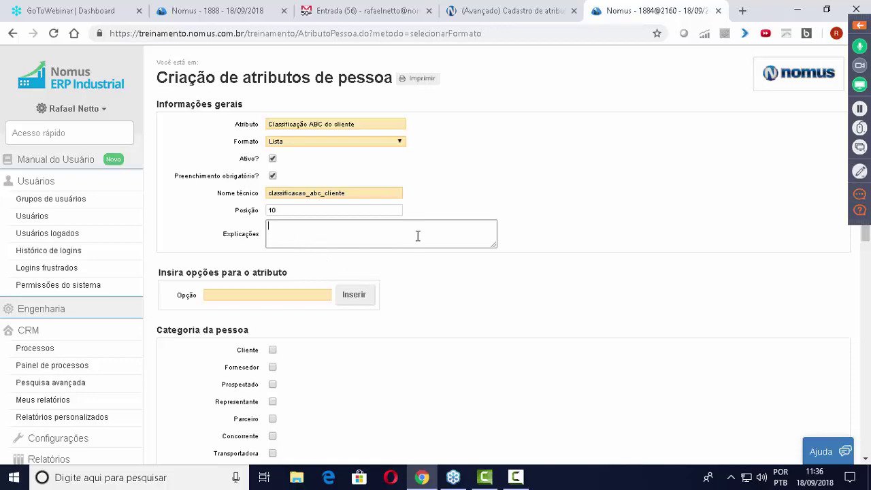
left_click(531, 16)
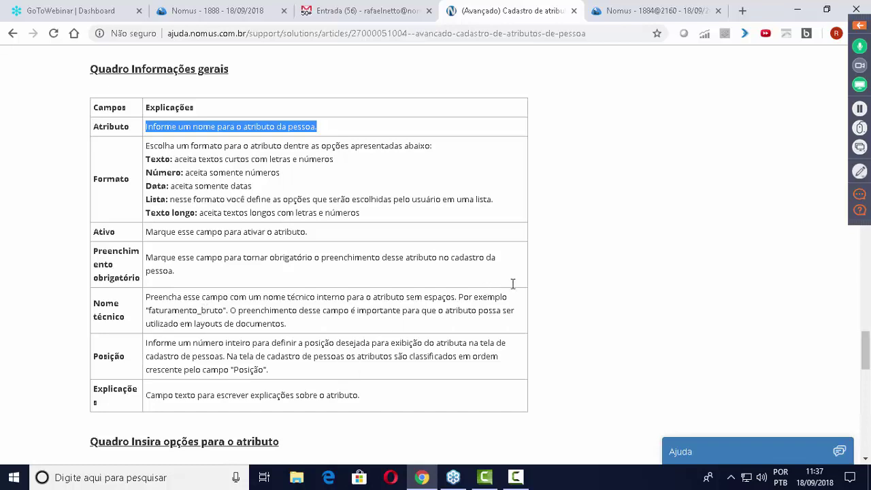
scroll(539, 284, "down", 1)
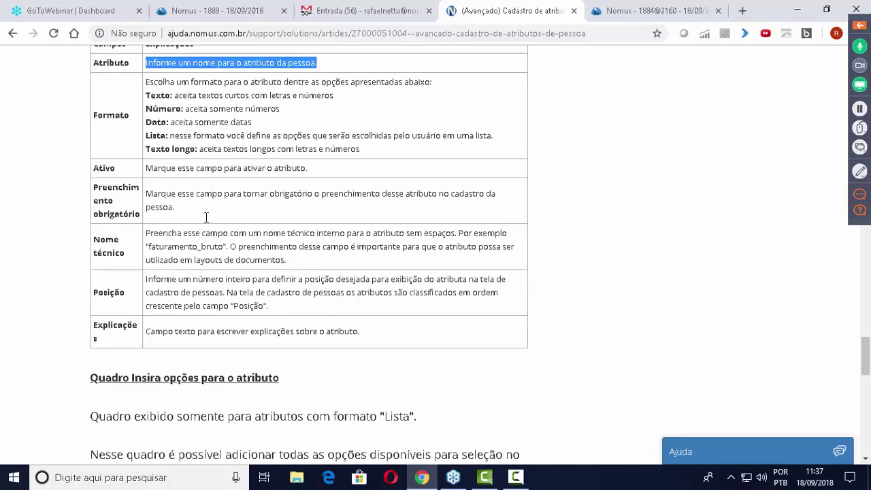
scroll(373, 254, "down", 3)
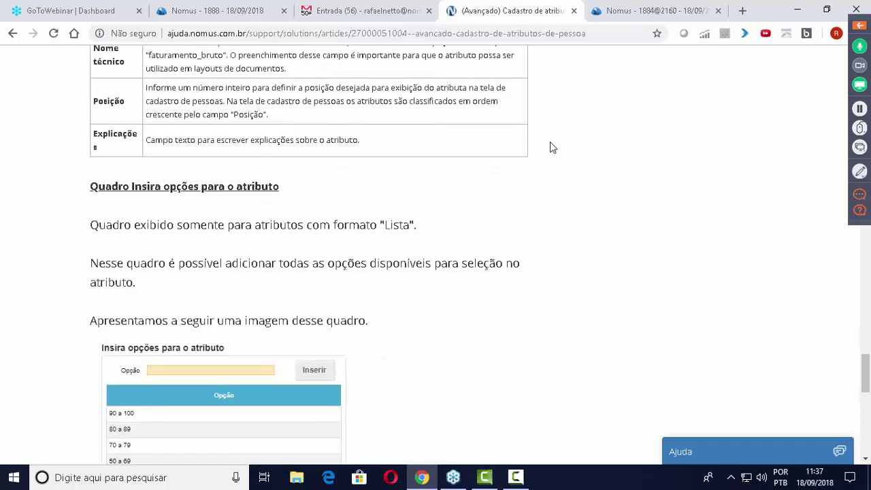
left_click(652, 15)
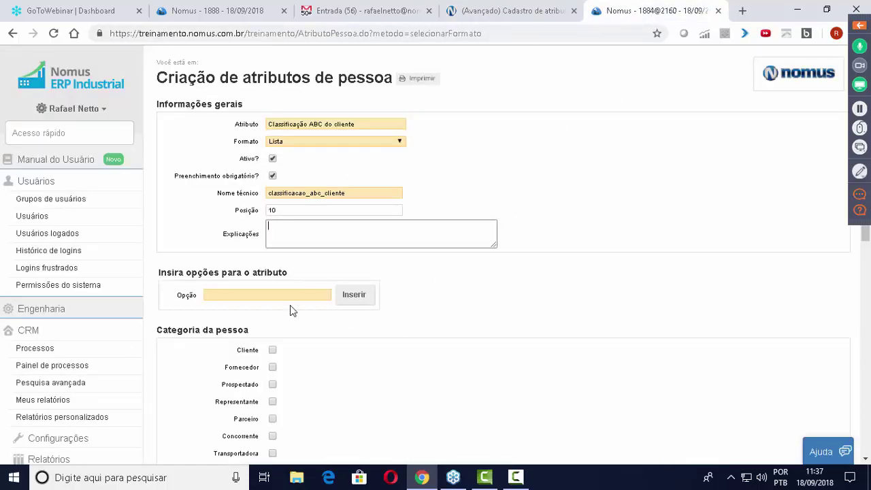
left_click_drag(288, 275, 160, 272)
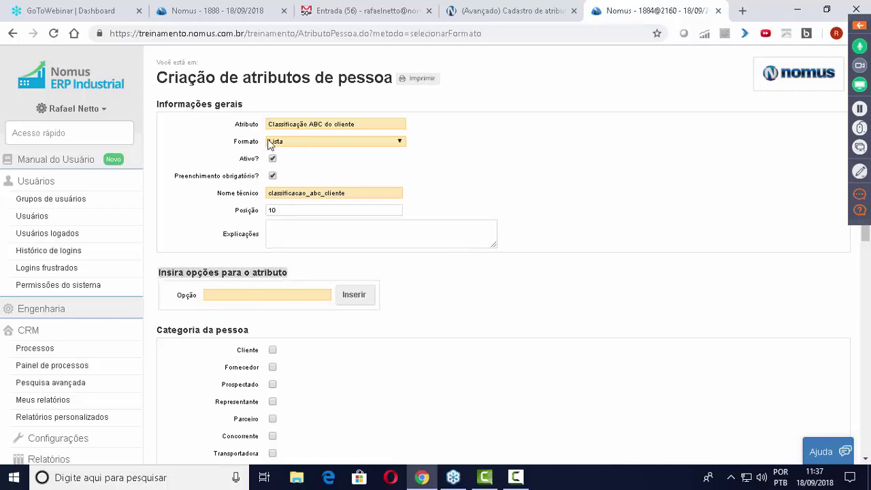
left_click(297, 145)
left_click(298, 145)
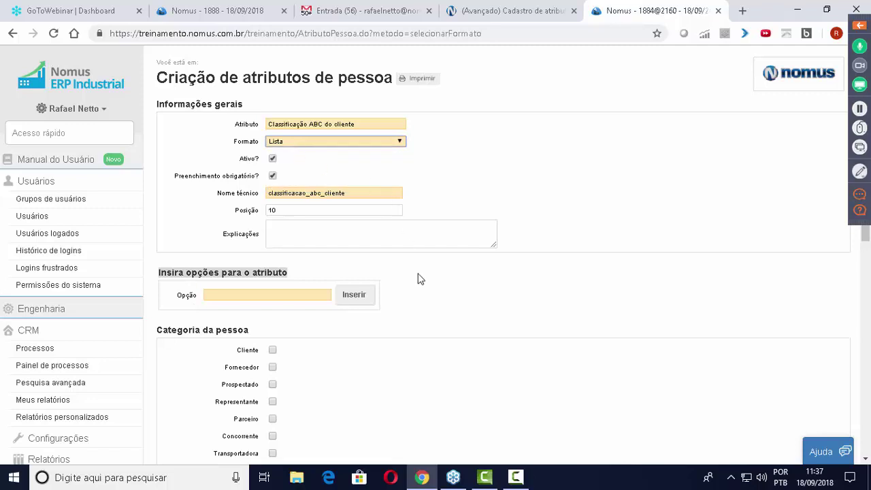
Add the options A, B and C to the attribute's option list
left_click(254, 296)
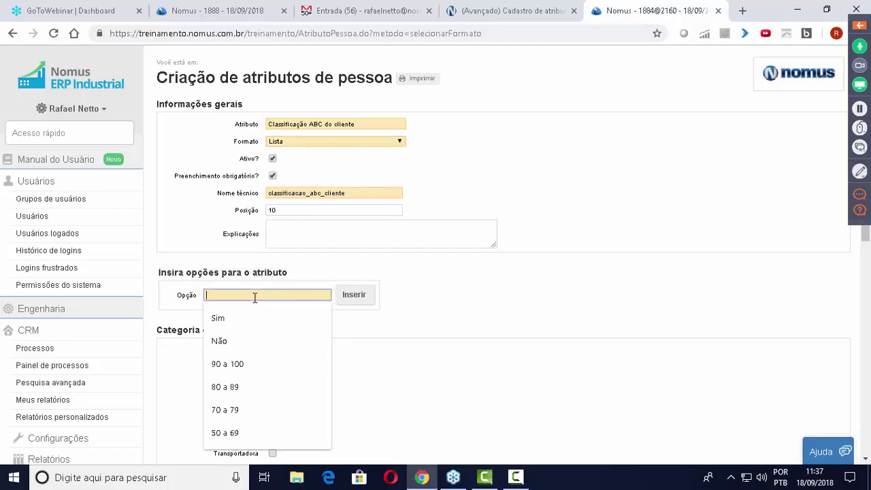
type("A")
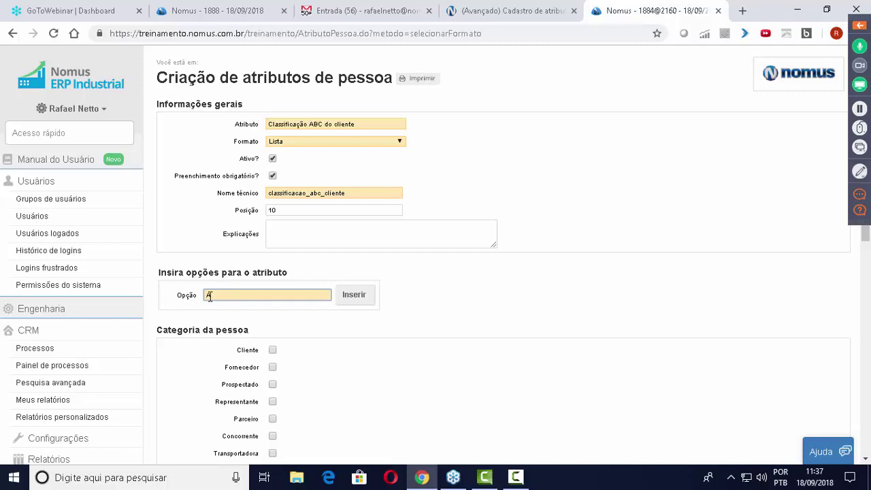
left_click(355, 304)
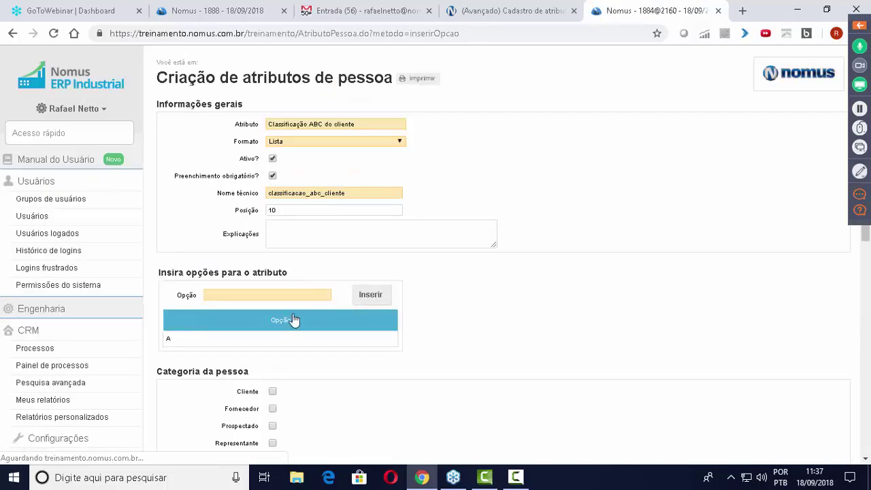
left_click(249, 294)
type("B")
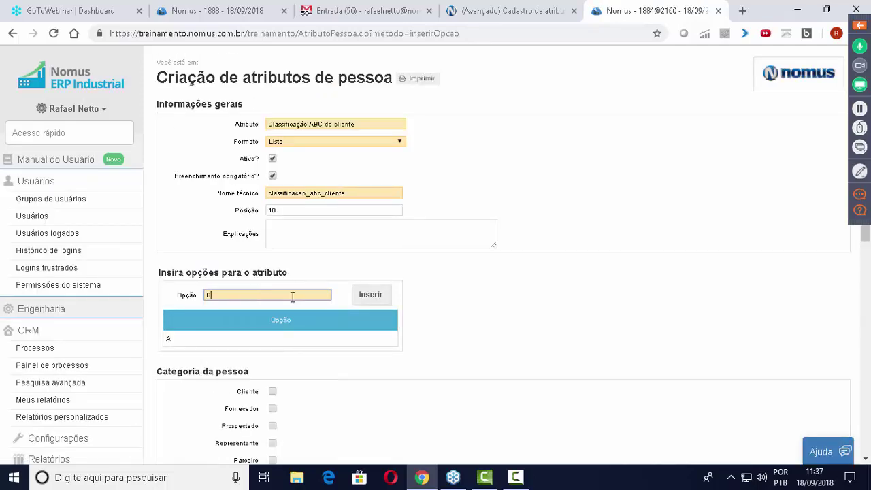
left_click(369, 299)
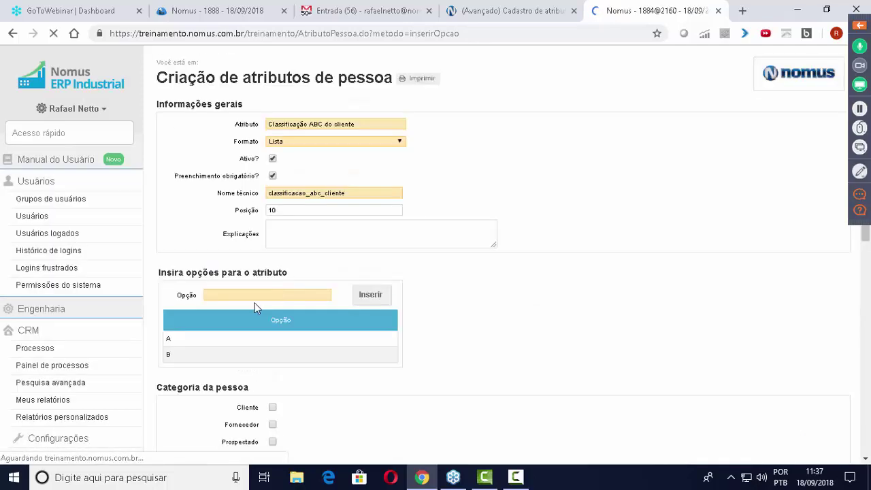
left_click(247, 295)
type("C")
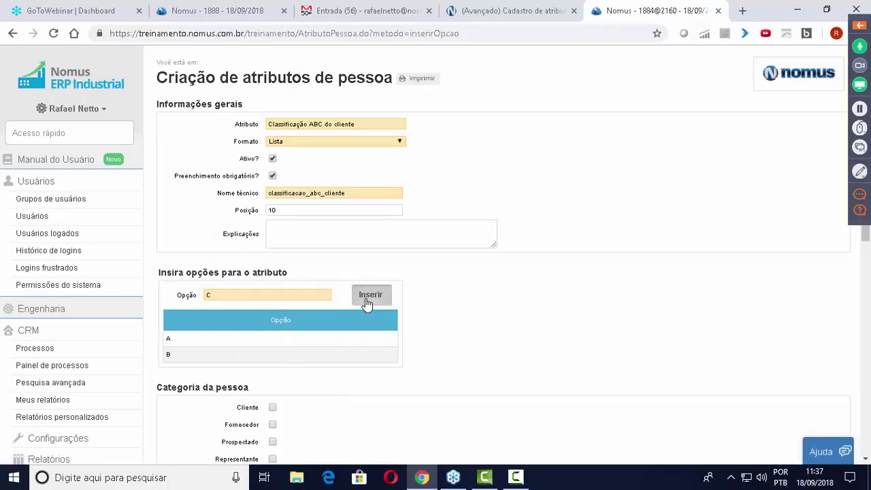
left_click(366, 301)
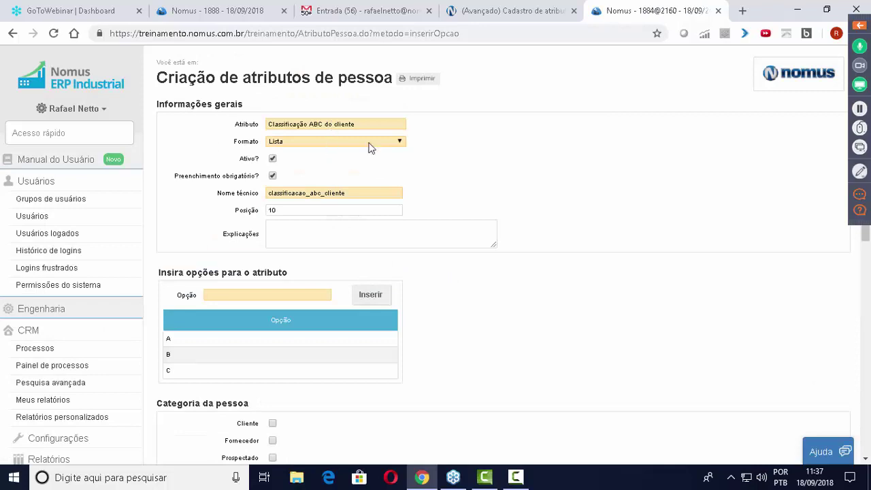
Link the attribute to the person category Cliente and save it
scroll(467, 195, "down", 1)
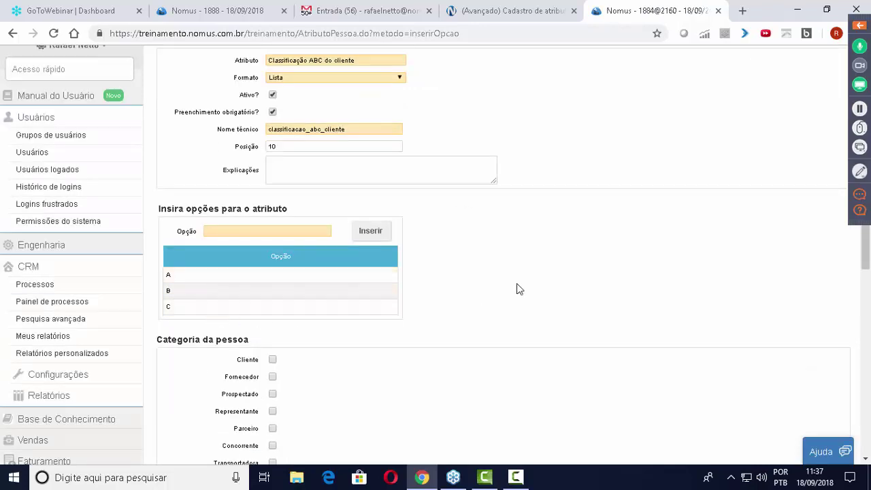
scroll(548, 271, "down", 2)
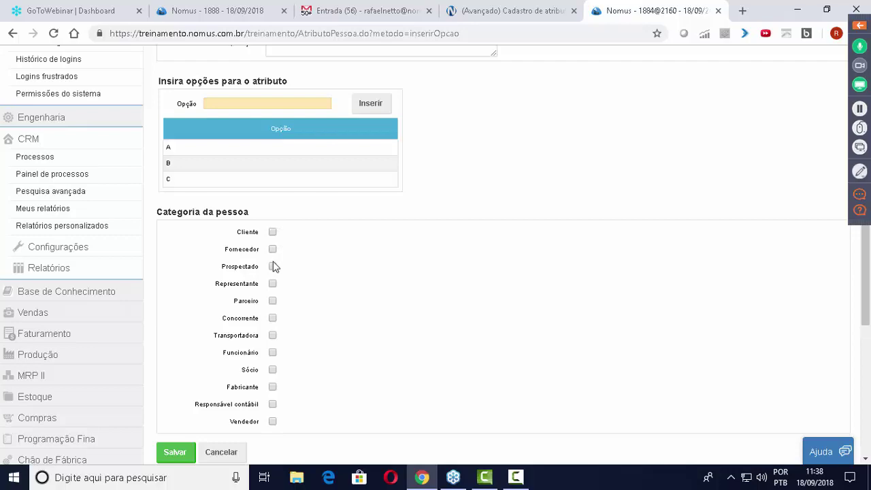
scroll(461, 247, "up", 3)
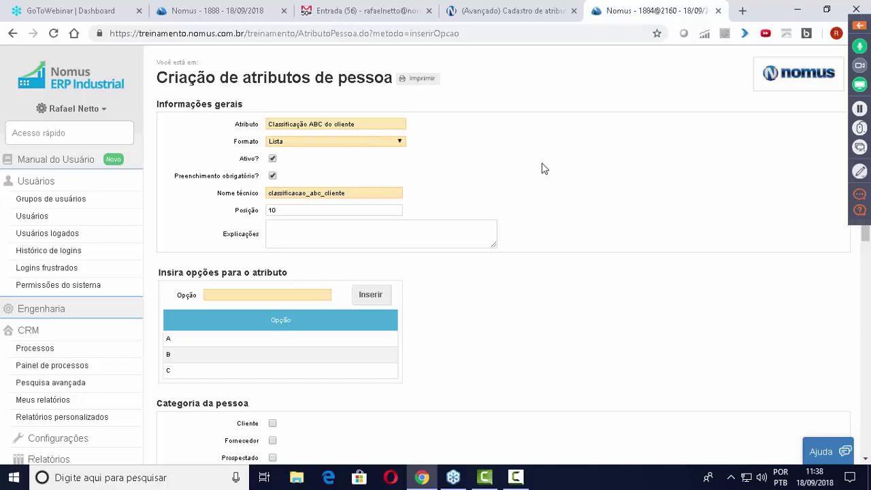
scroll(543, 167, "down", 3)
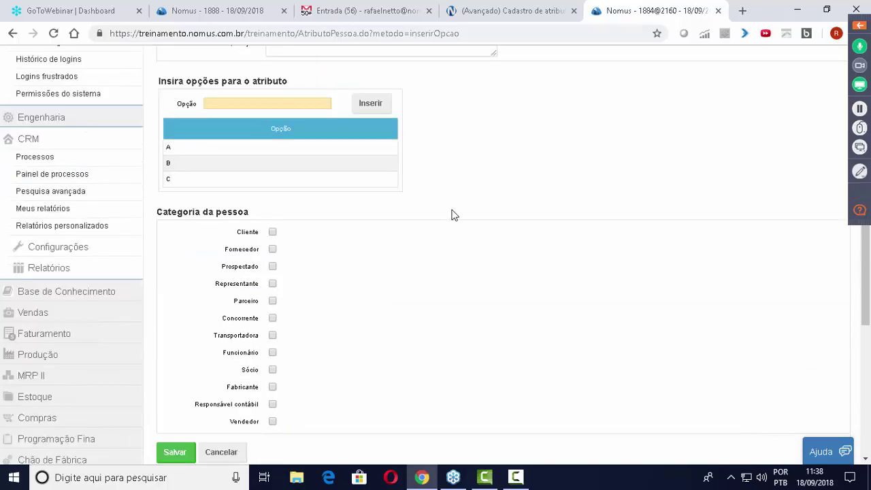
left_click(273, 232)
scroll(433, 233, "up", 3)
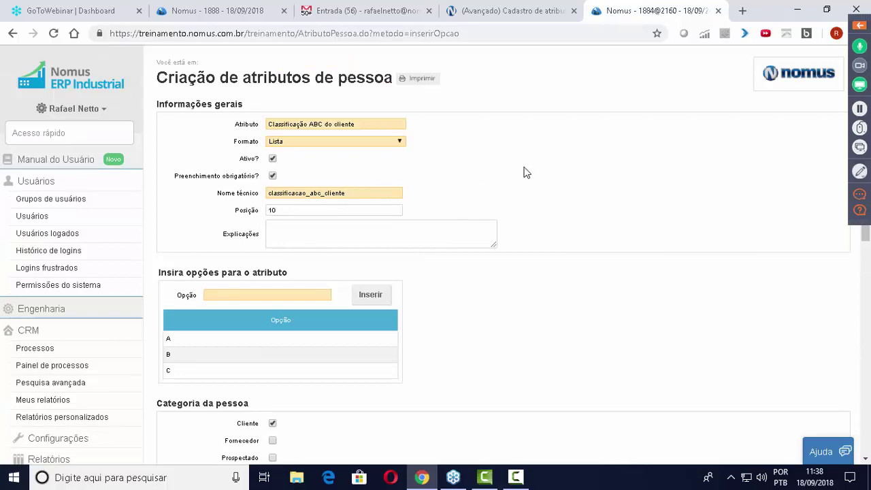
scroll(523, 171, "down", 3)
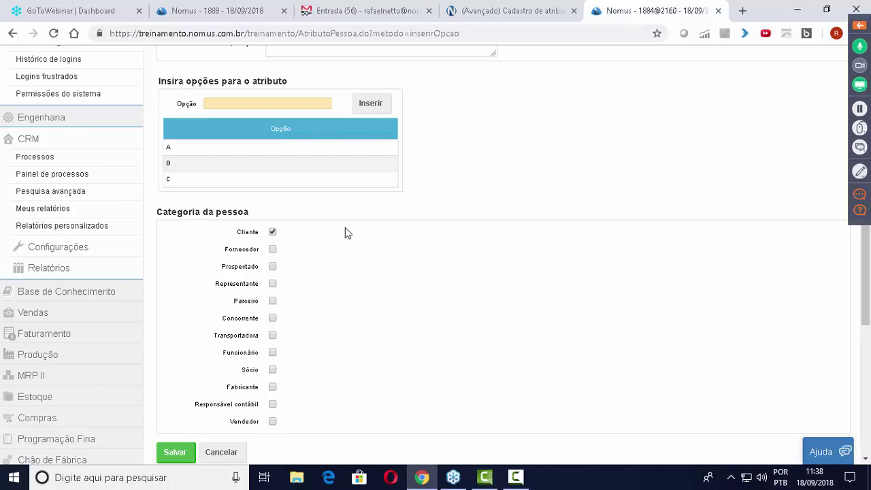
scroll(486, 181, "up", 1)
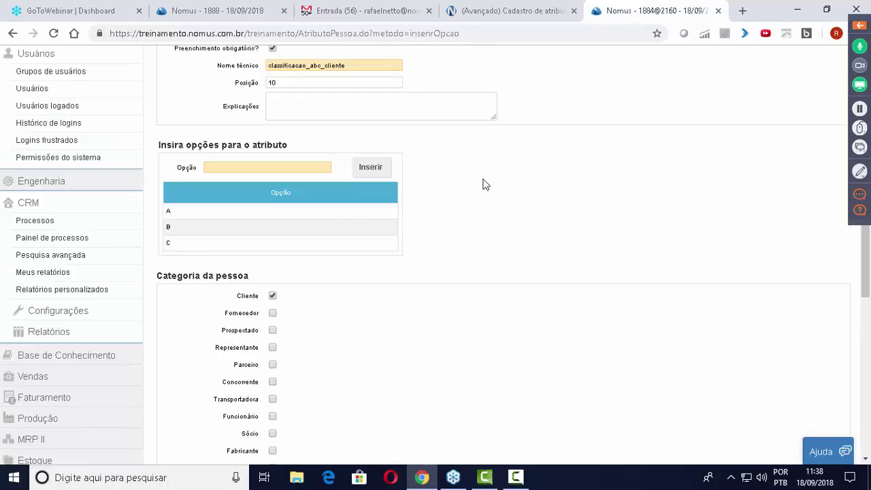
scroll(483, 187, "up", 3)
scroll(480, 194, "down", 5)
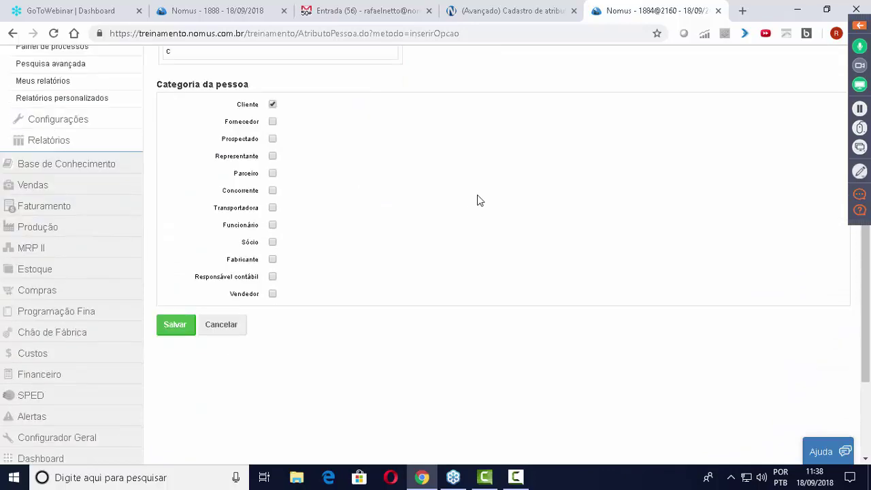
left_click(175, 329)
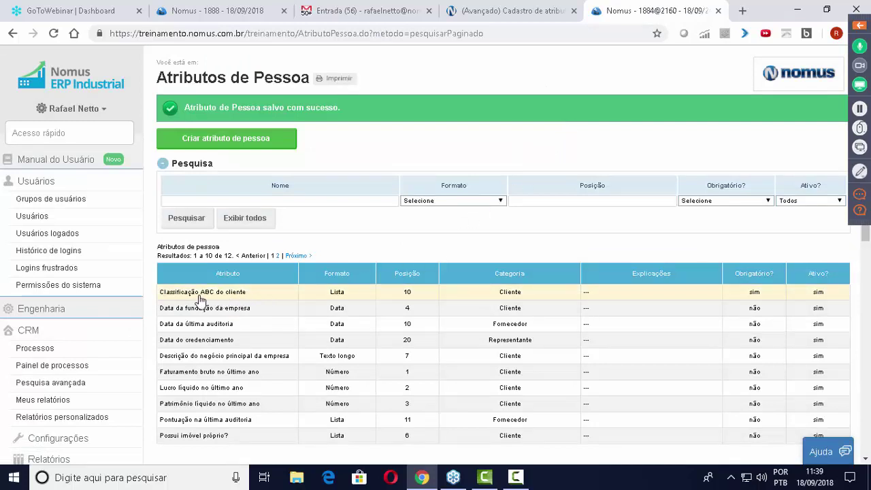
Review the "Classificação ABC do cliente" row in the attribute list, and read the help sections on person category and on editing, deleting and inactivating attributes
left_click_drag(160, 294, 247, 303)
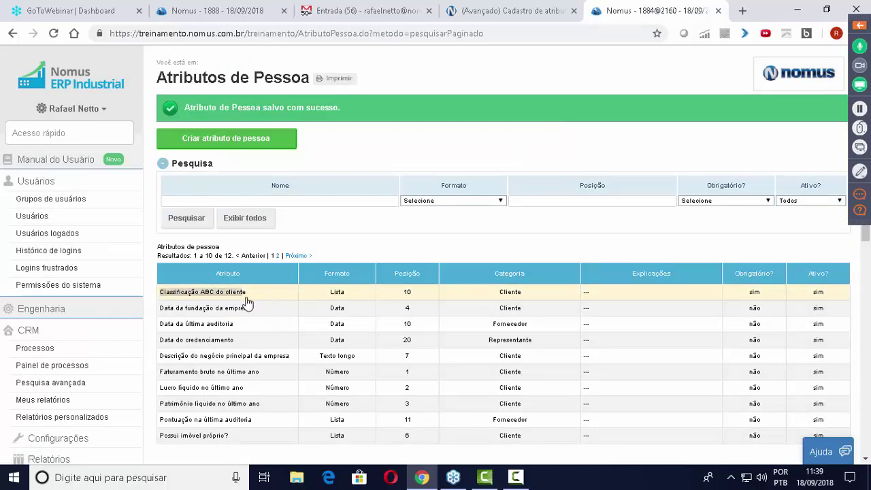
left_click(358, 254)
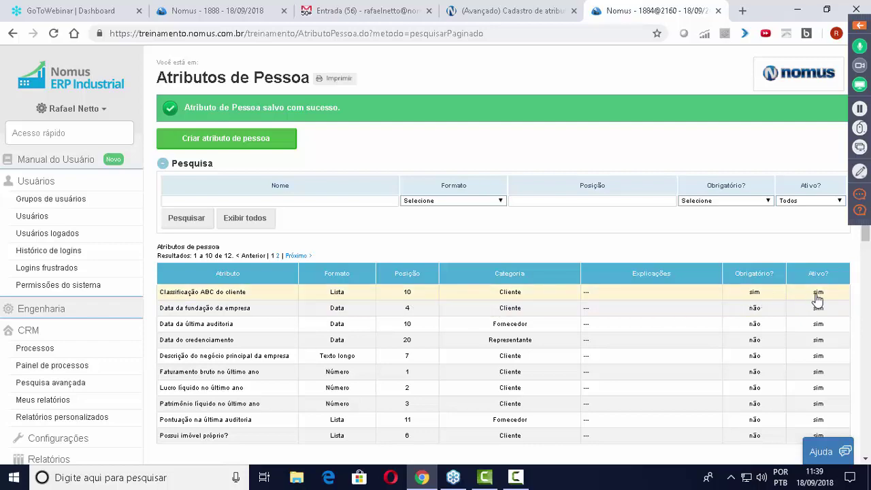
left_click(536, 12)
scroll(582, 146, "down", 2)
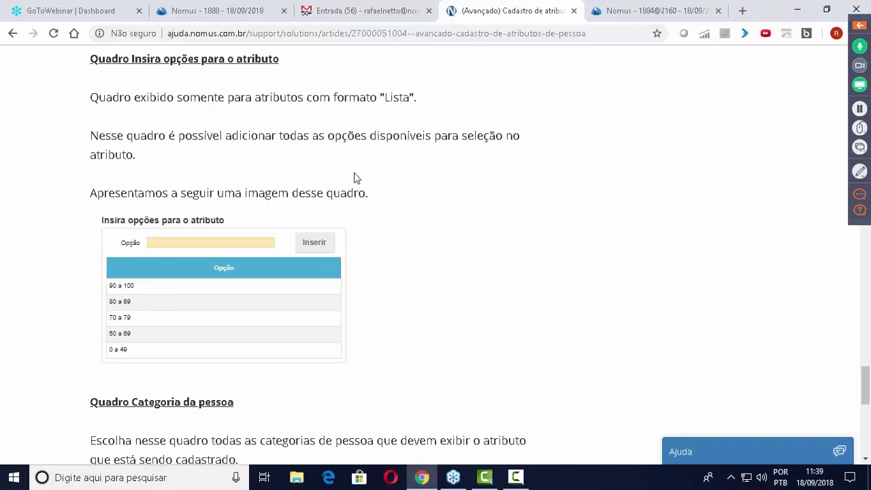
scroll(391, 181, "down", 5)
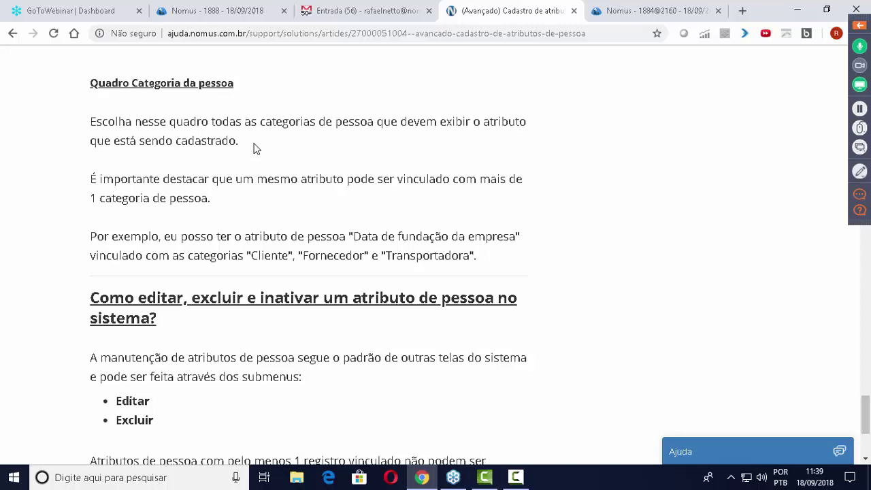
scroll(250, 176, "down", 3)
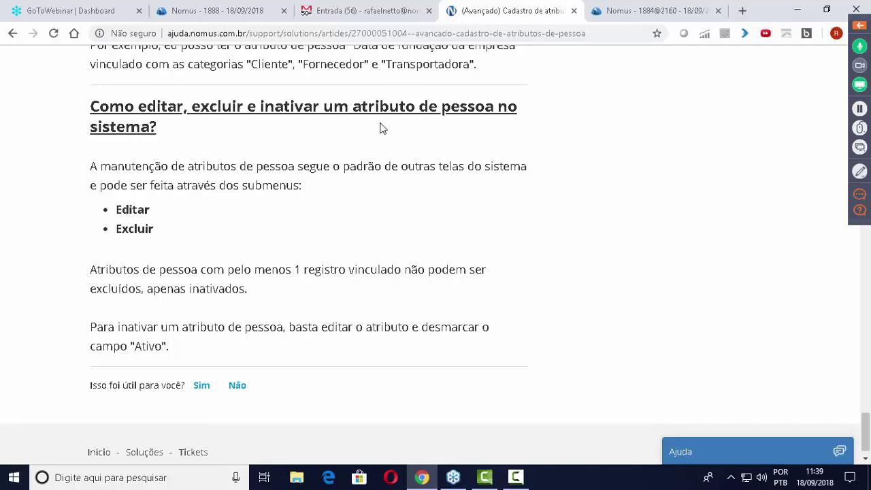
Return to the ERP, find the Pessoas page through quick access and start creating a new person
left_click(640, 14)
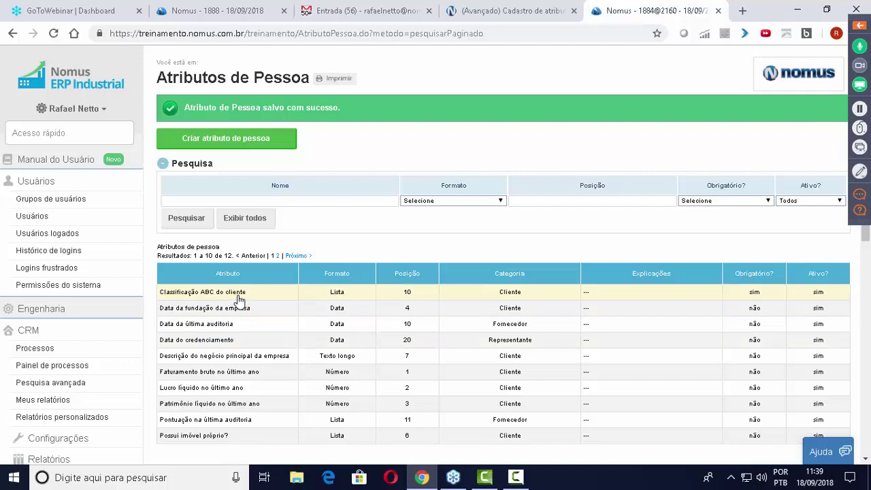
left_click(54, 134)
type("pessoa")
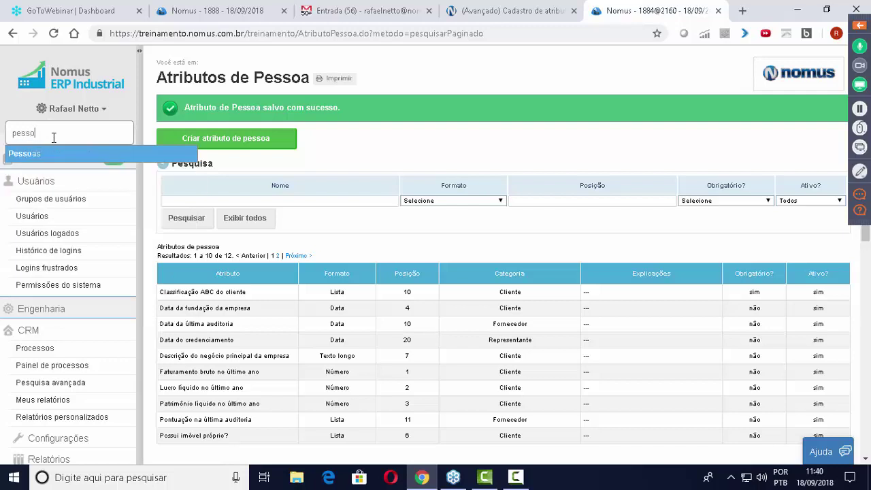
key("Return")
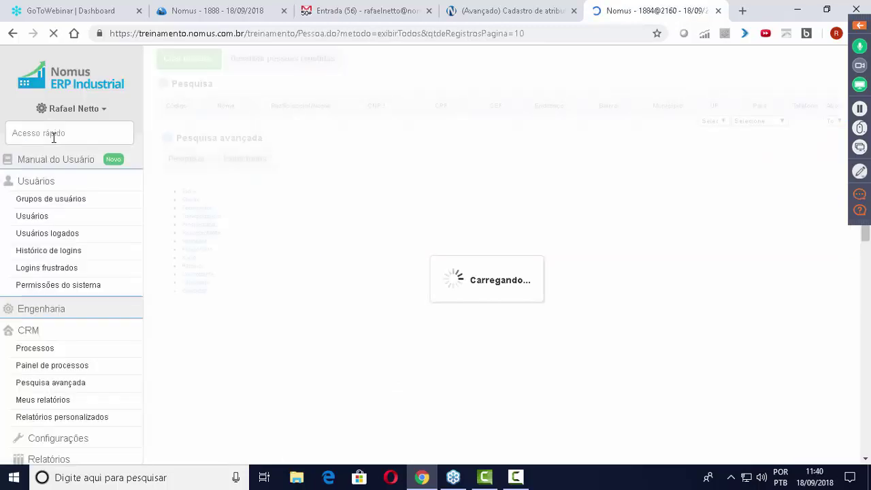
left_click(203, 161)
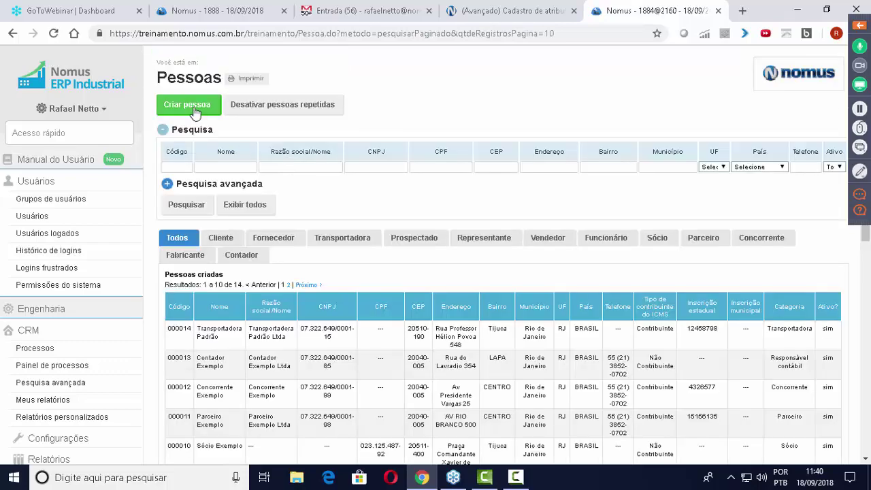
left_click(194, 108)
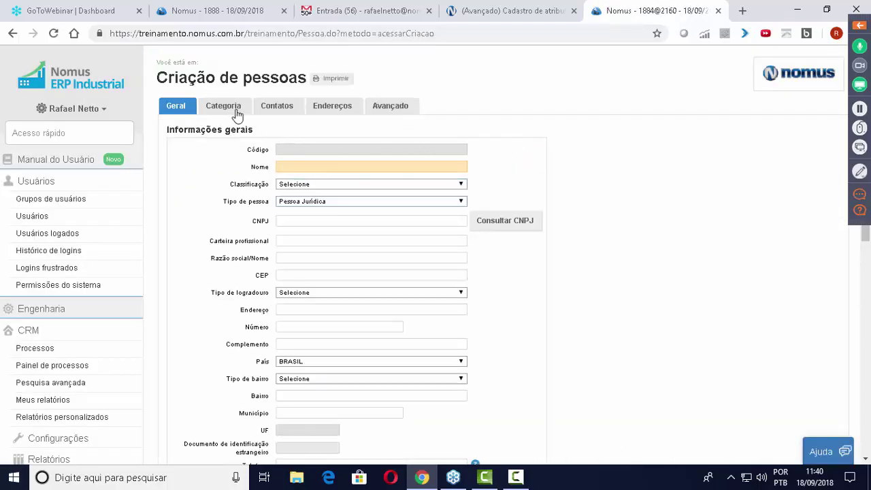
Assign the new person to the Cliente category and bring up the person's attributes
left_click(237, 114)
left_click(282, 151)
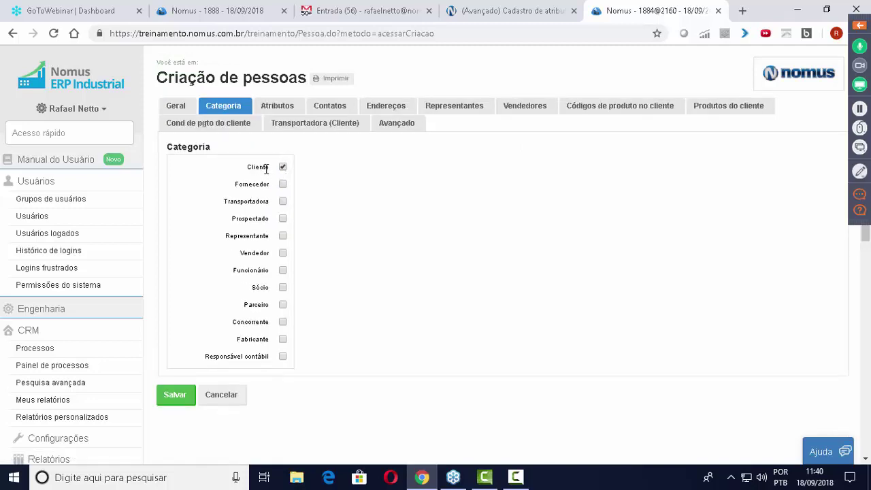
left_click(285, 109)
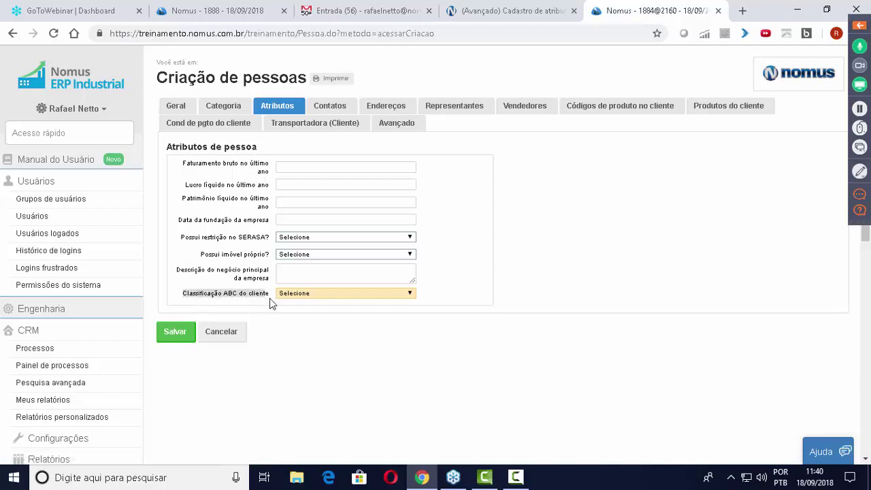
Examine the selectable options of the mandatory "Classificação ABC do cliente" attribute without choosing one
left_click(324, 296)
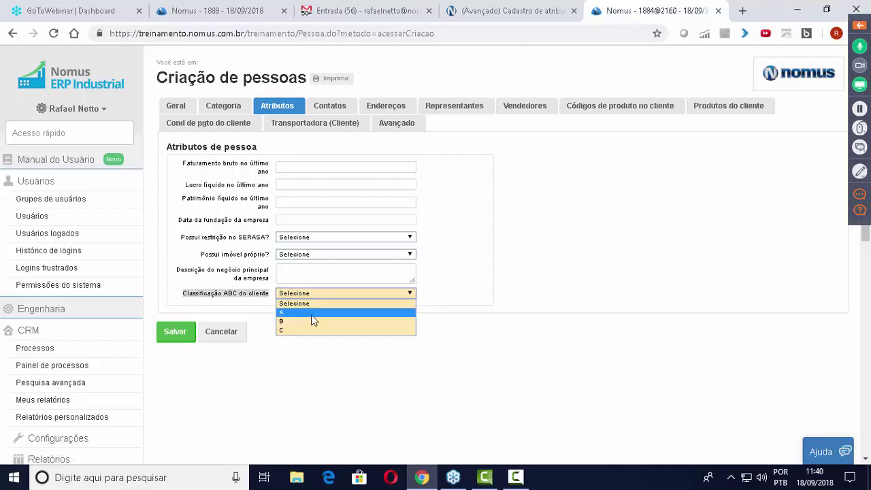
left_click(491, 339)
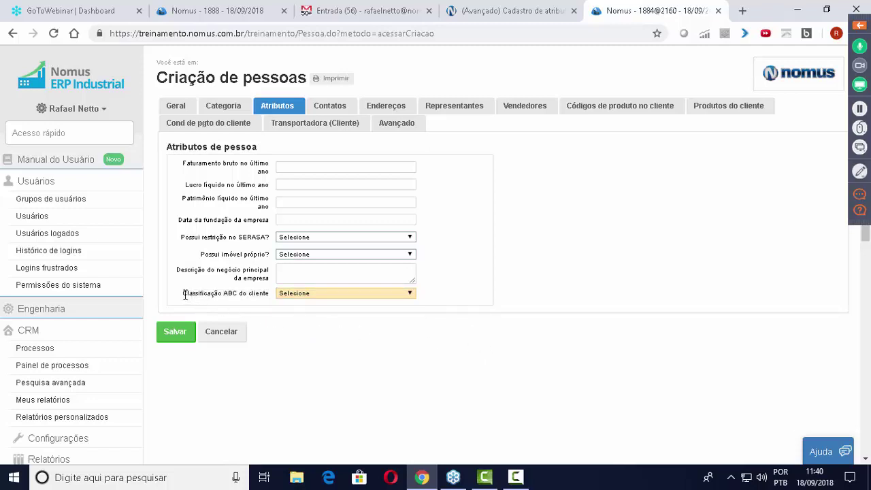
left_click(313, 295)
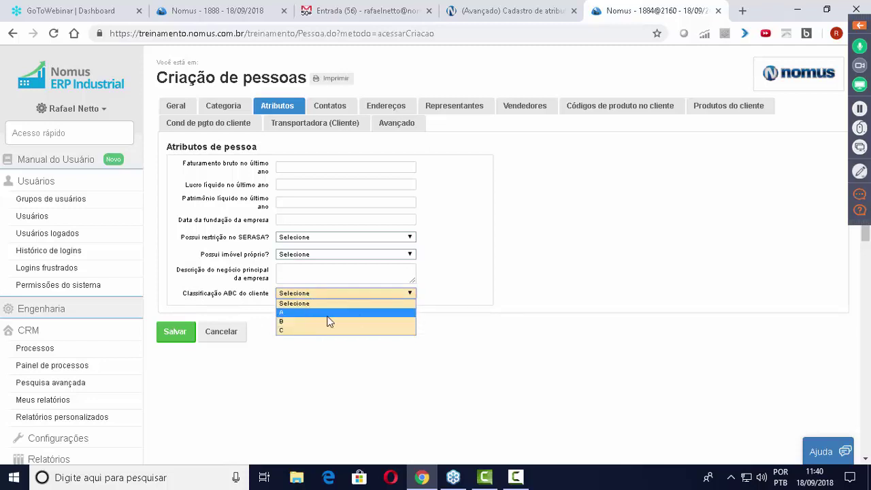
left_click(484, 301)
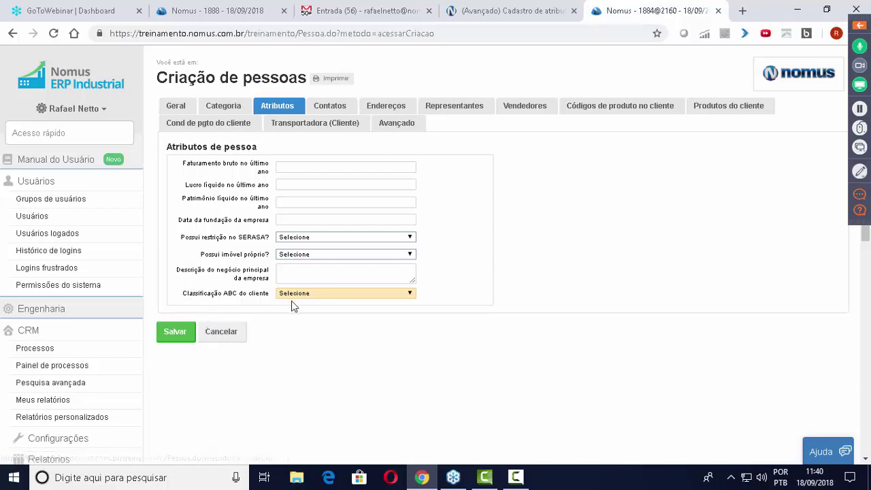
left_click(312, 294)
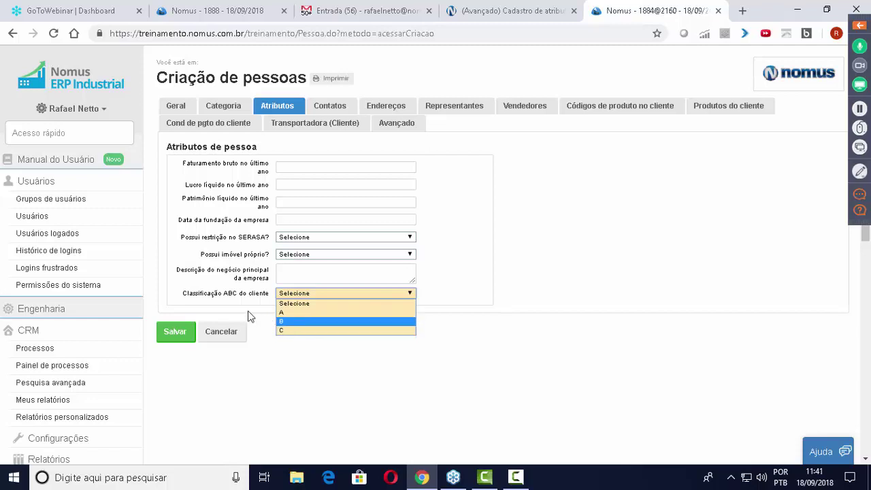
left_click(529, 280)
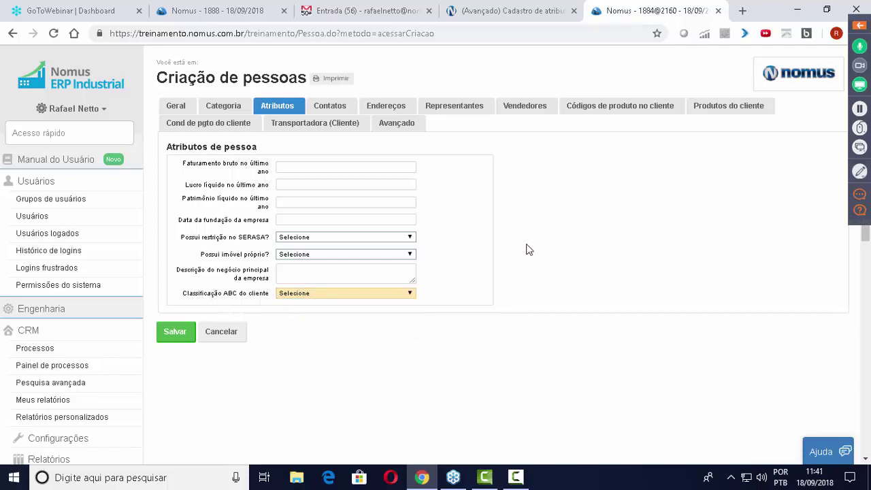
Leave the unsaved person form and go to the "Atributos de pessoa" page through quick access
left_click(74, 135)
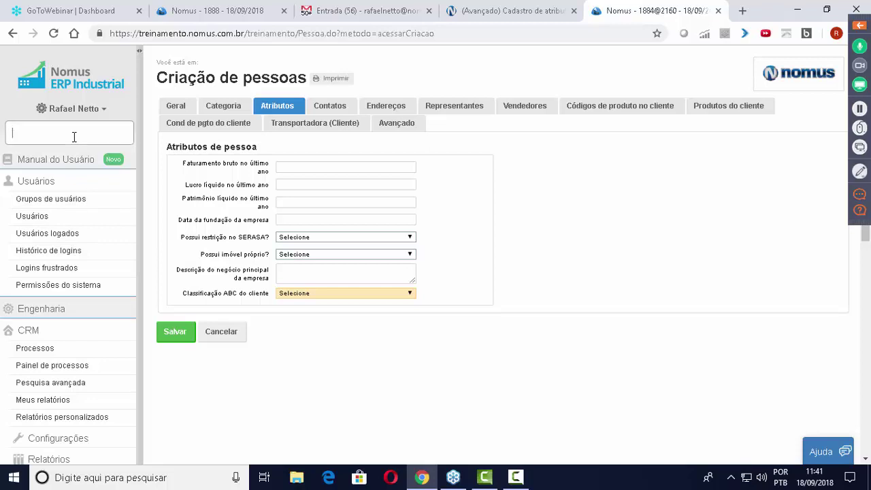
type("atr")
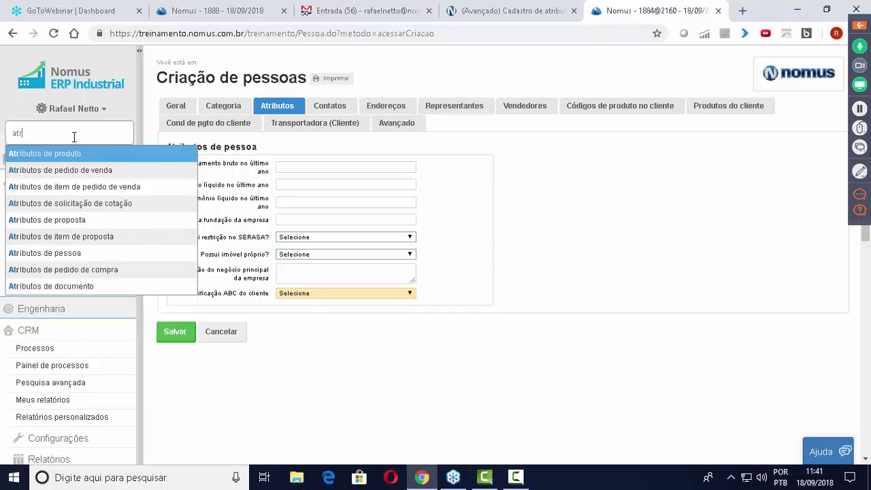
type("ibutos")
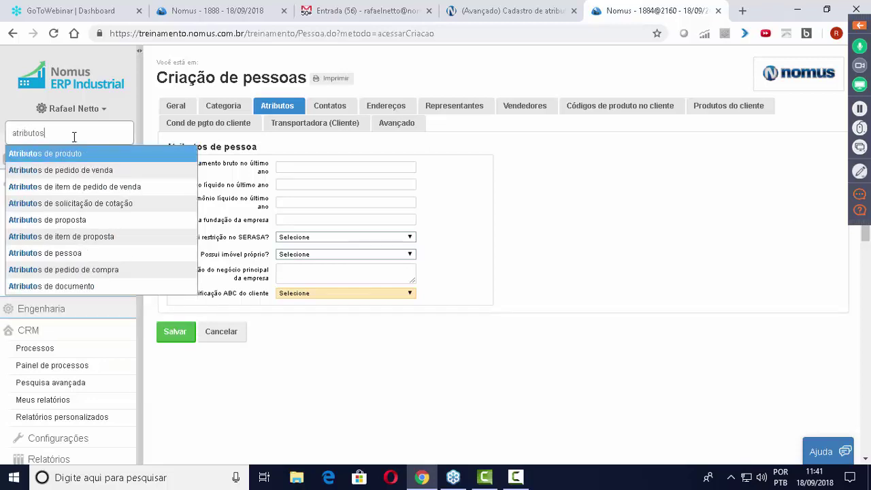
type(" de pe")
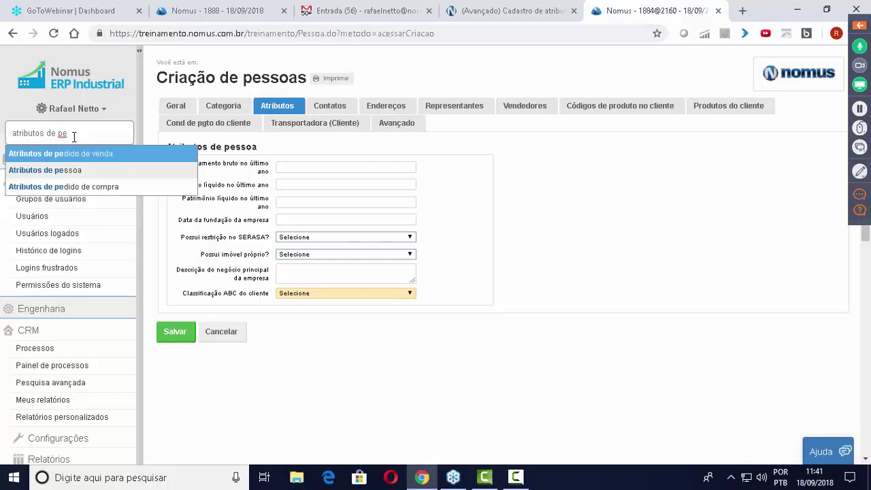
key("Down")
key("Return")
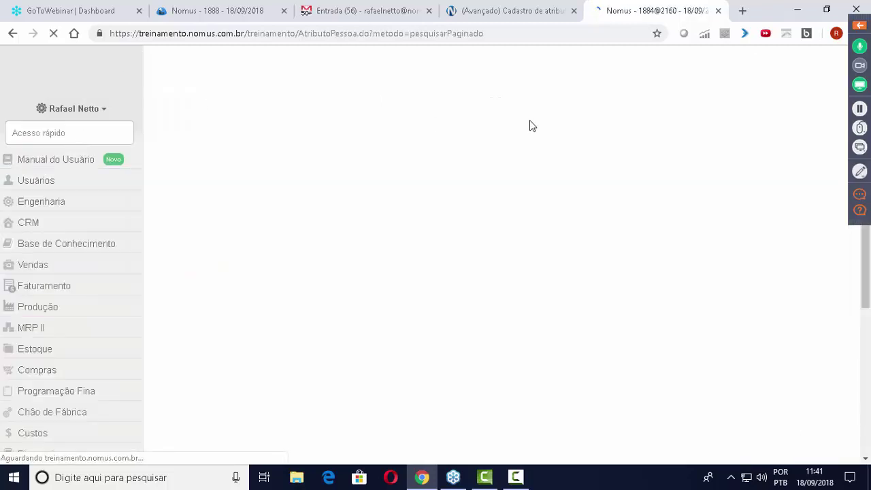
Switch to the help article and read how person attributes are maintained with the Editar and Excluir submenus
left_click(533, 15)
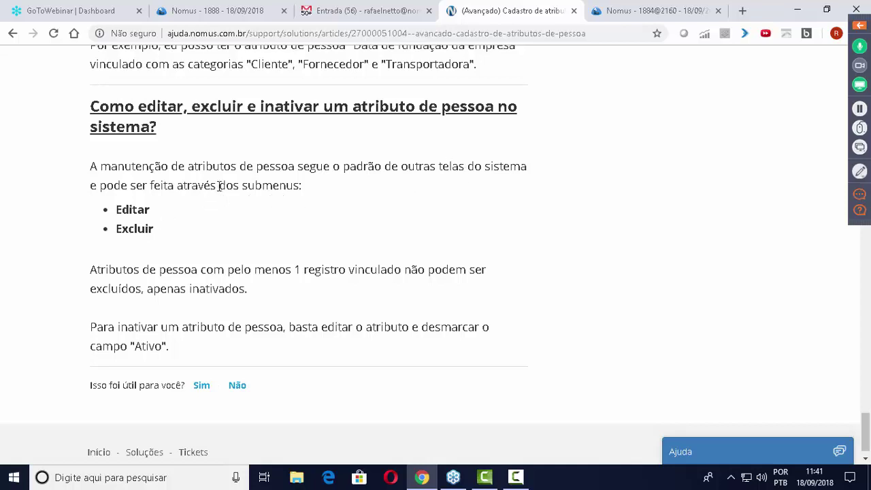
left_click_drag(157, 236, 108, 215)
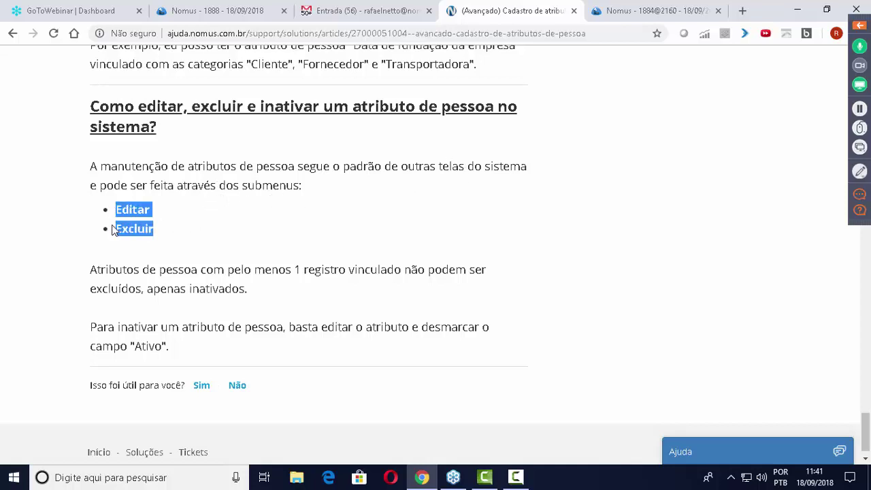
left_click(237, 251)
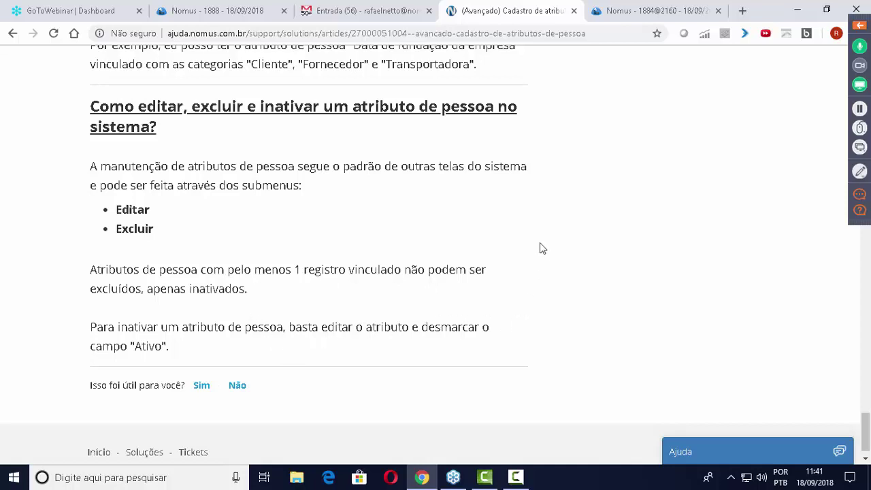
Return to the ERP, open "Classificação ABC do cliente" for editing and make its completion non-mandatory
left_click(644, 15)
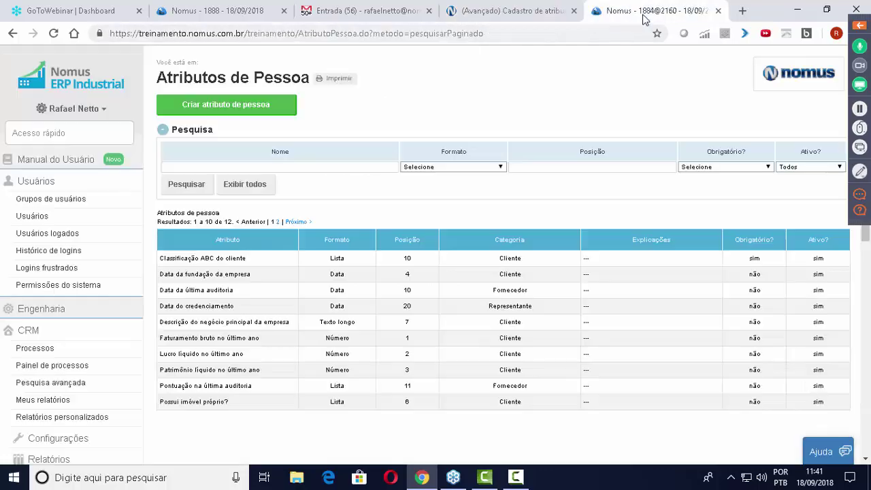
left_click(284, 263)
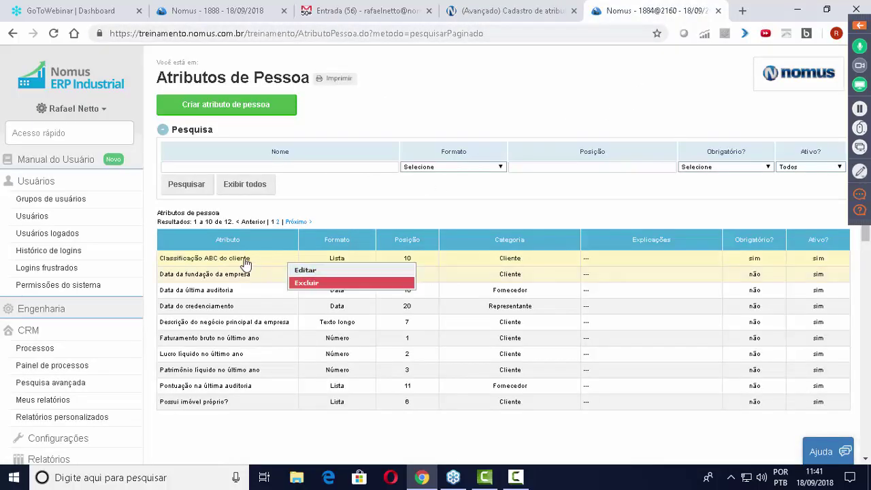
left_click(315, 272)
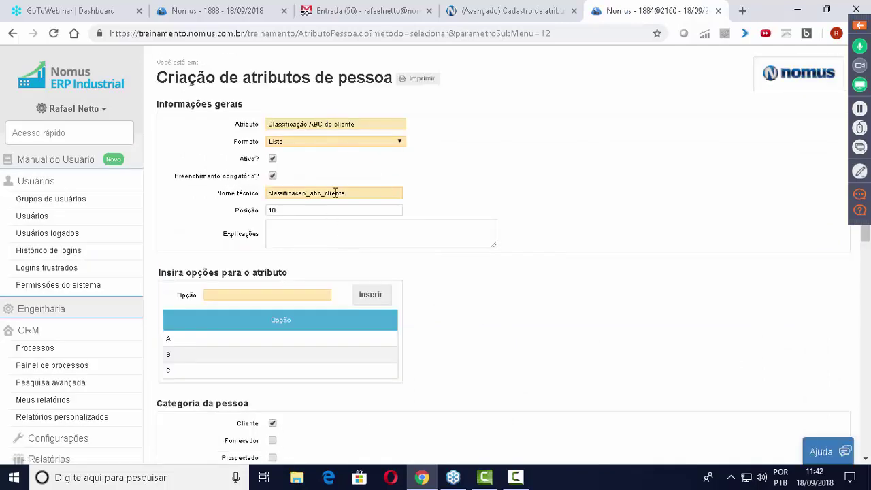
left_click(272, 177)
Add the option D to the option list of the "Classificação ABC do cliente" attribute
left_click(304, 294)
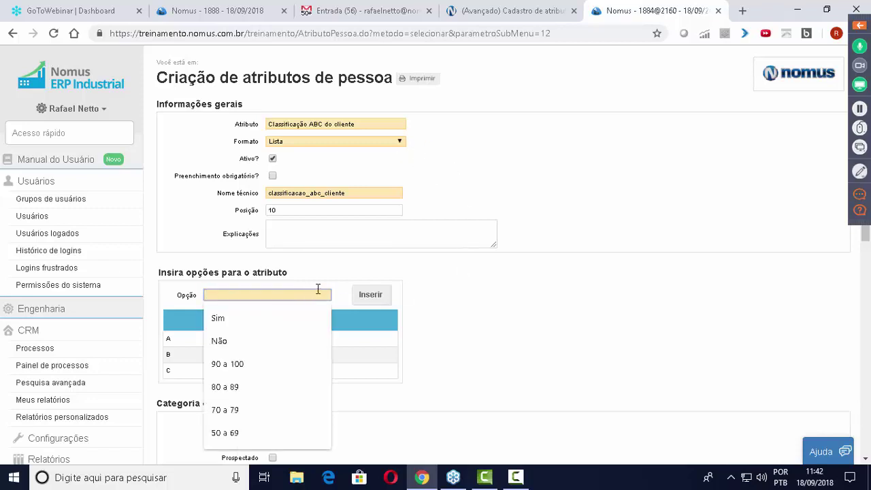
type("D")
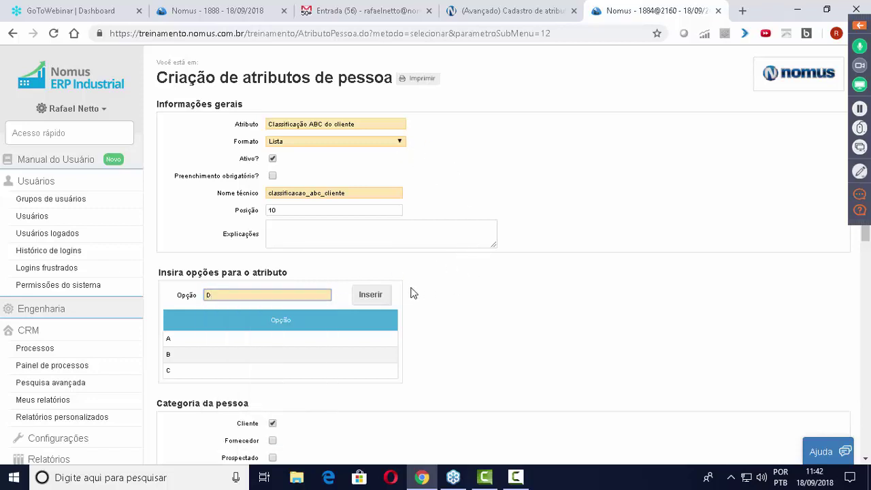
left_click(368, 296)
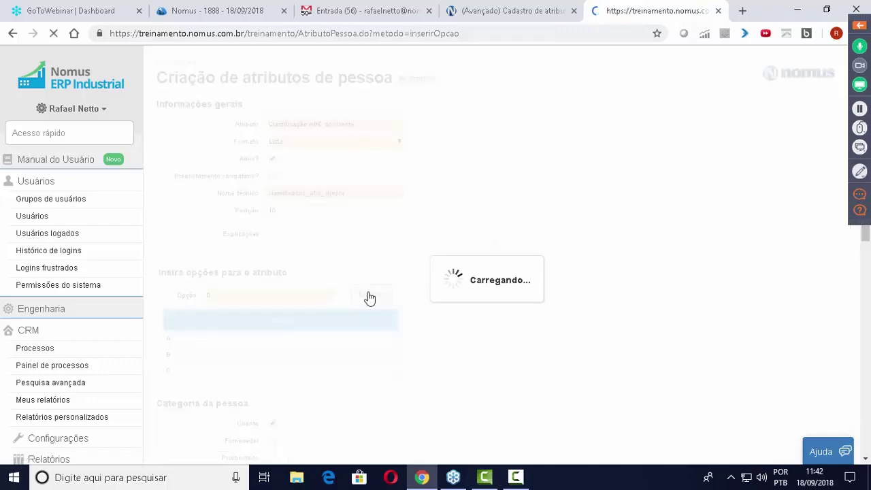
scroll(381, 285, "down", 1)
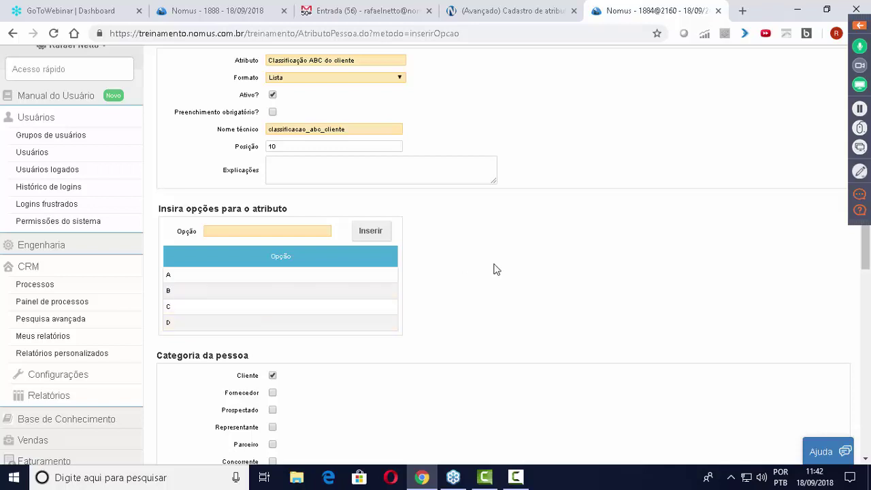
scroll(493, 269, "up", 1)
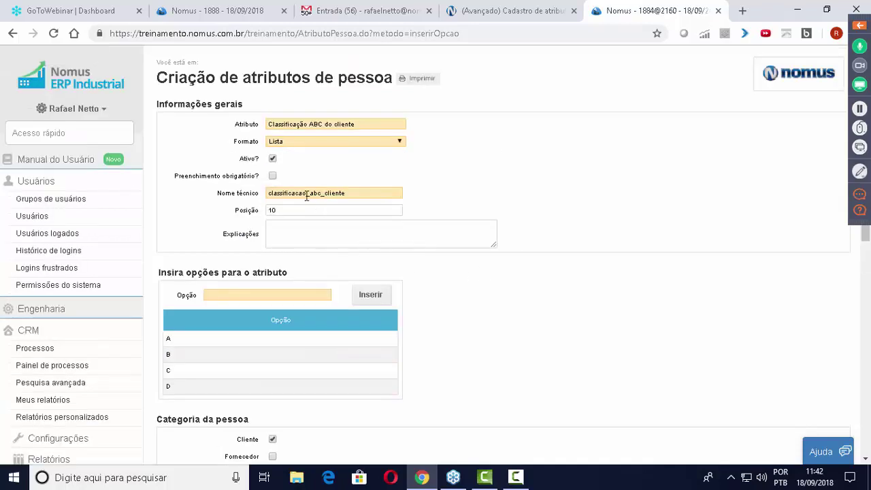
Inactivate the "Classificação ABC do cliente" attribute, save it and check its mandatory and active status in the attribute list
left_click(273, 159)
scroll(586, 229, "down", 6)
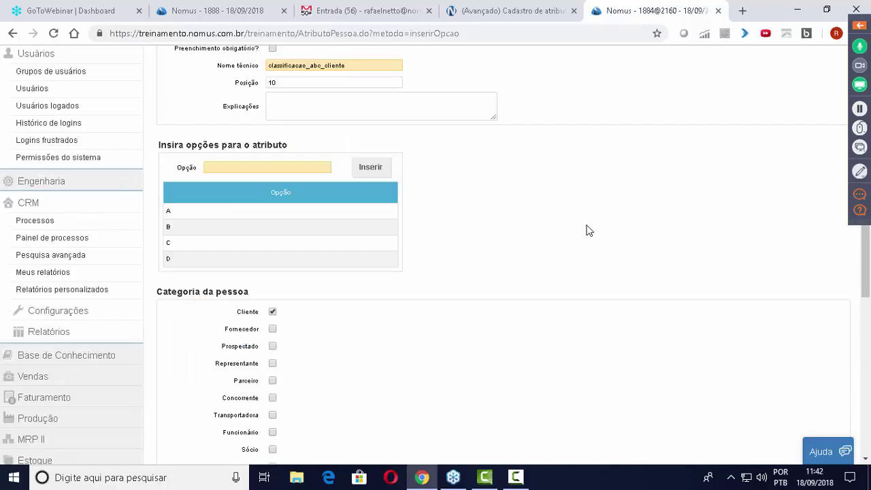
left_click(176, 278)
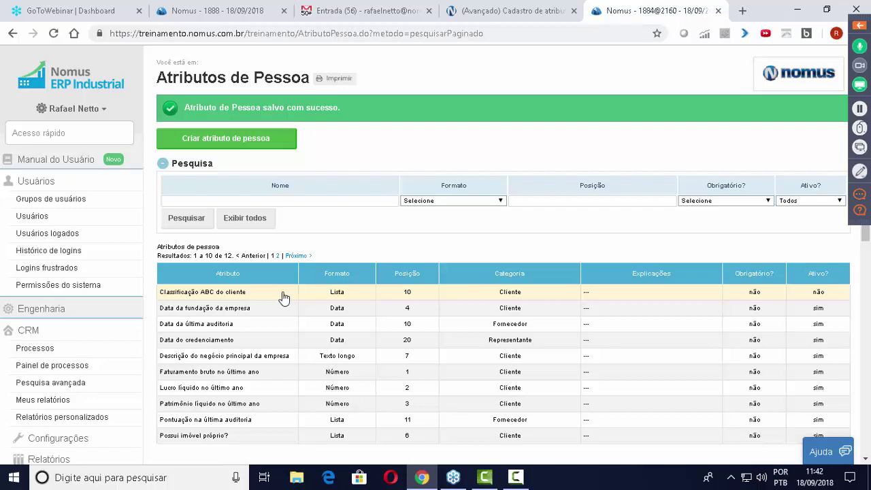
left_click(762, 298)
left_click(808, 295)
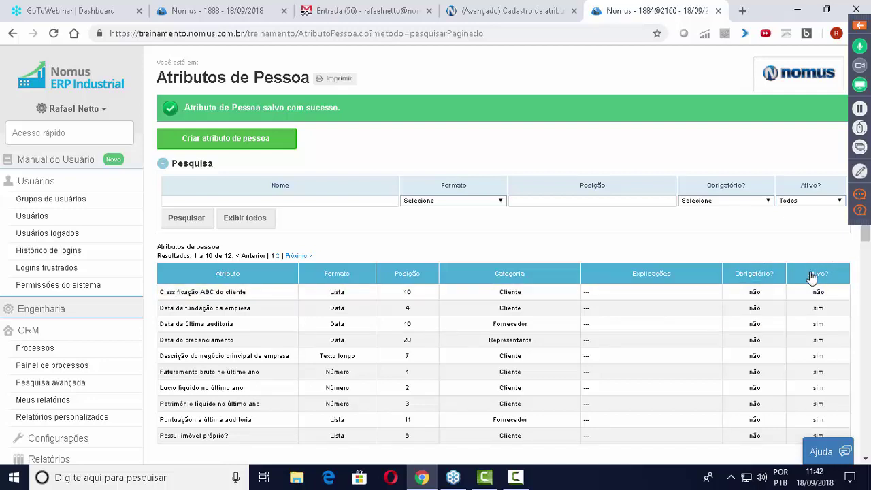